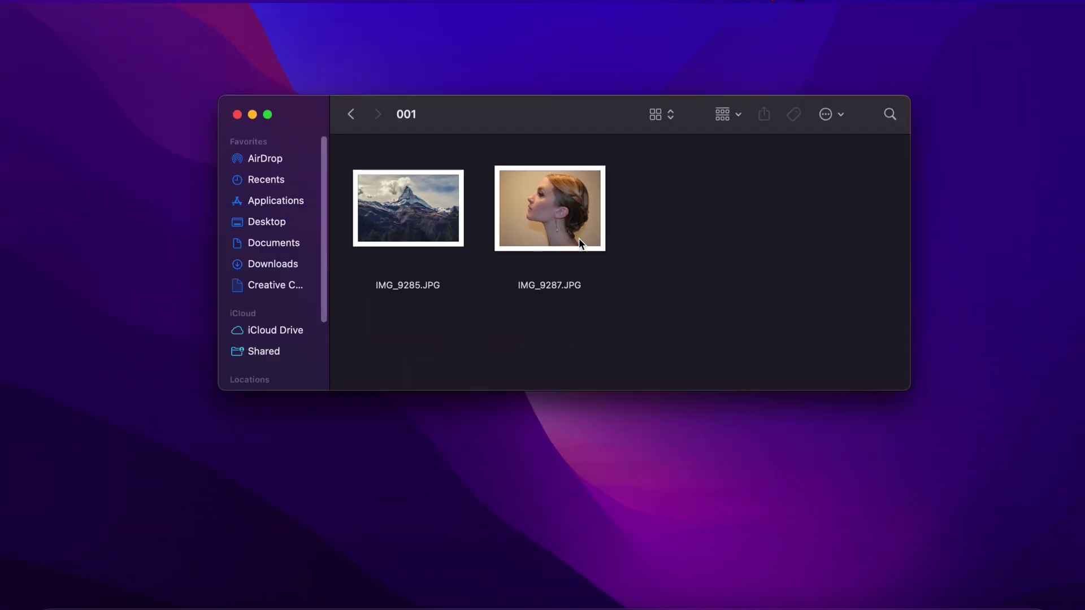
Open IMG_9287.JPG from Finder with Open With > Adobe Photoshop 2024.
{"action": "right_click", "coordinate": [553, 191]}
{"action": "mouse_move", "coordinate": [615, 215]}
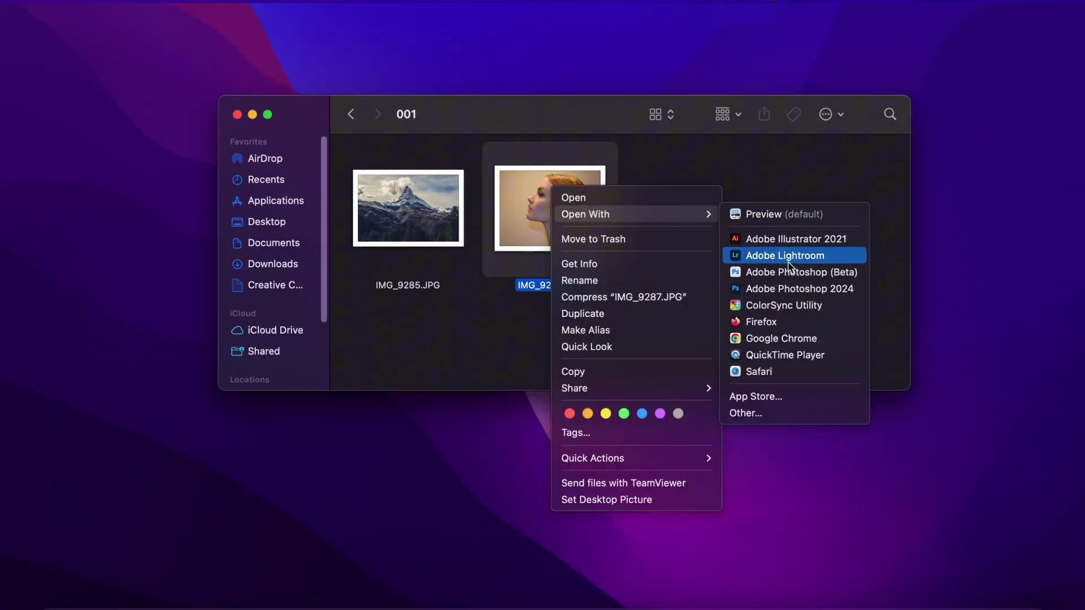
{"action": "left_click", "coordinate": [769, 288]}
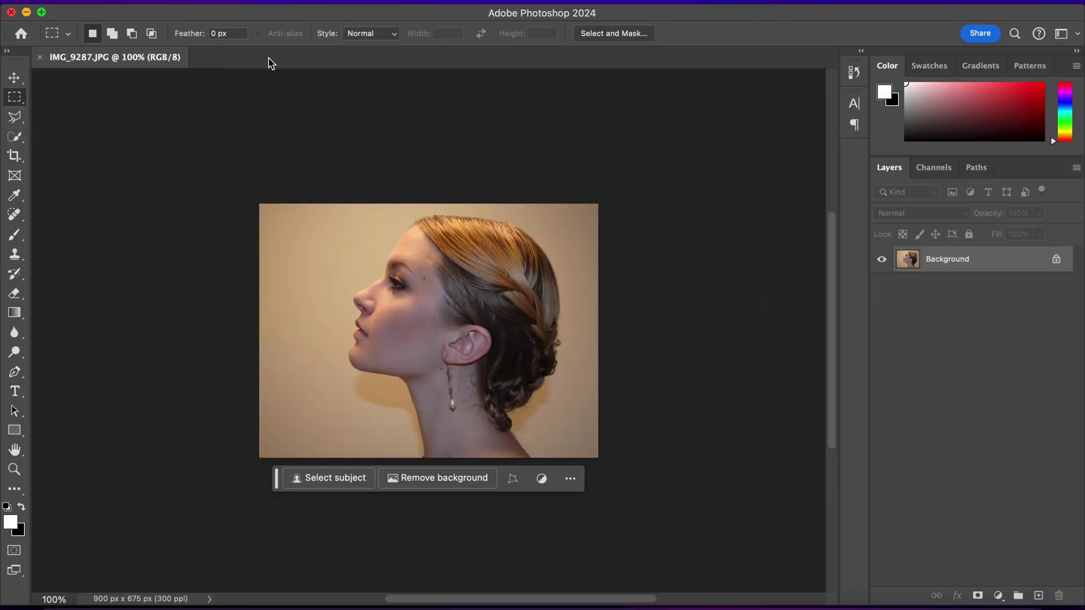
Select the woman with Select and Mask's Select Subject, feathered by 0.5 px.
{"action": "left_click", "coordinate": [606, 35]}
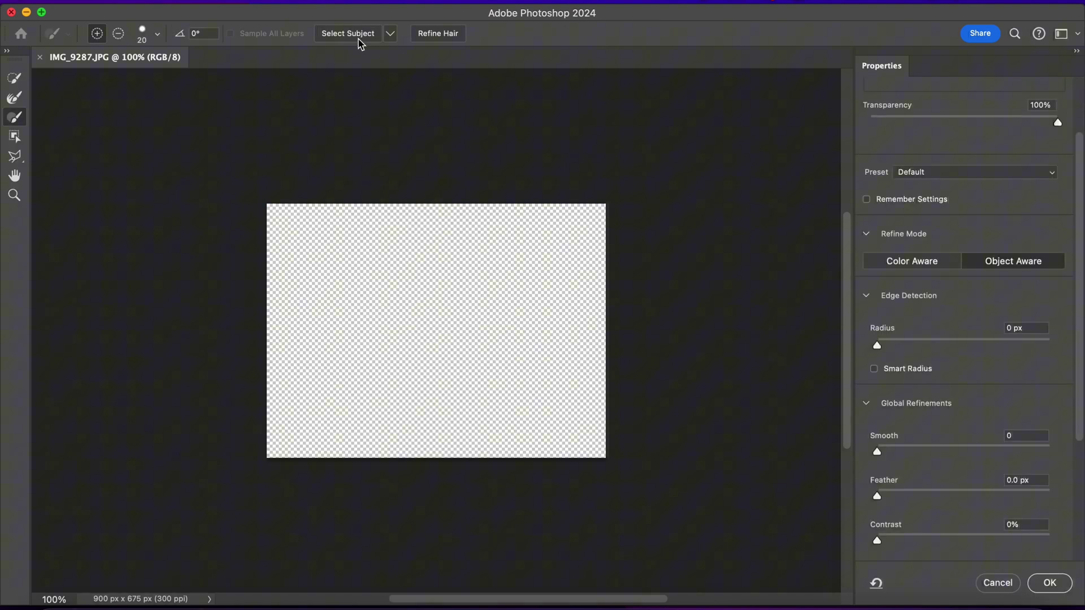
{"action": "left_click", "coordinate": [357, 39]}
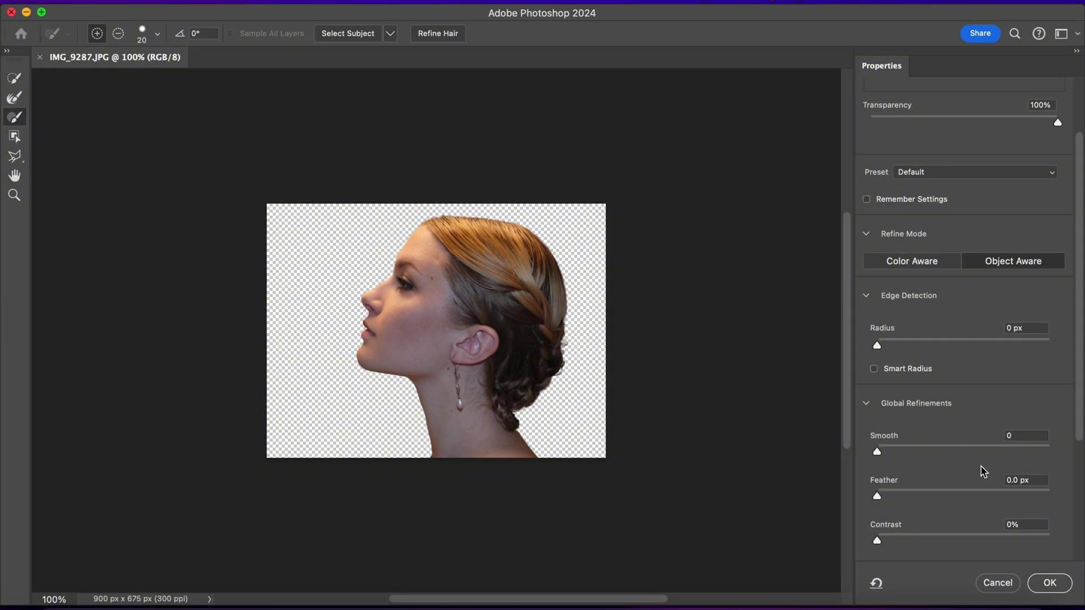
{"action": "left_click", "coordinate": [1013, 480]}
{"action": "type", "text": "0.5"}
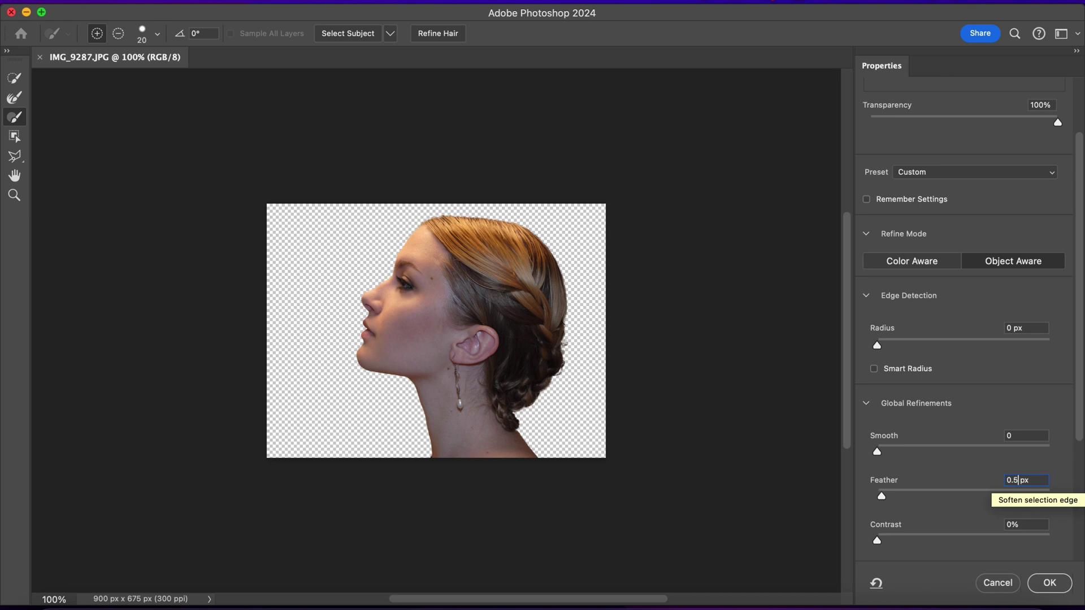
{"action": "left_click", "coordinate": [1050, 583]}
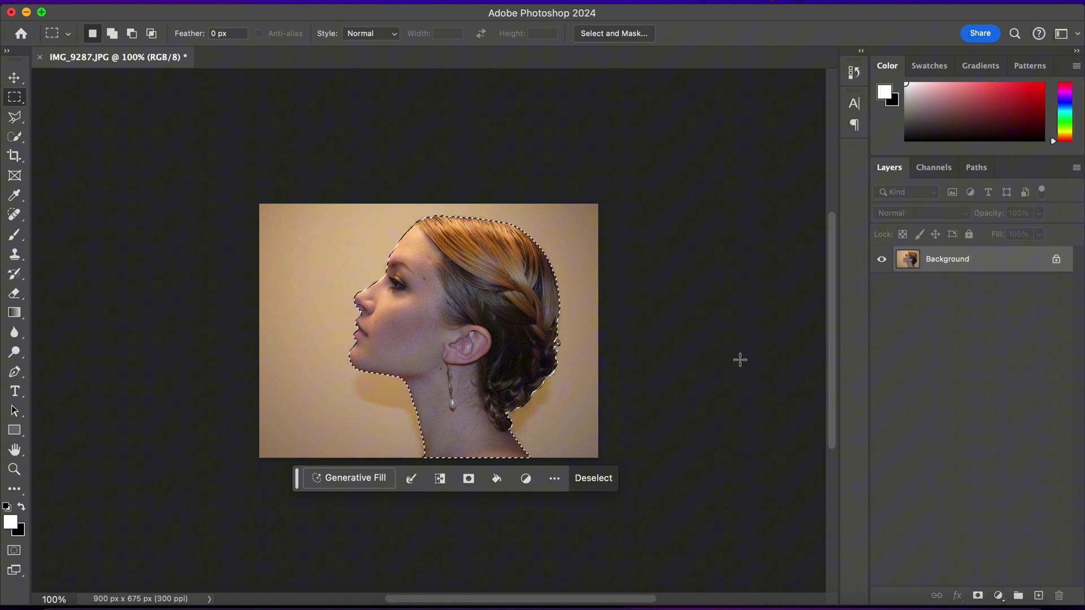
Copy the selected profile to a new layer named Model and delete the Background layer.
{"action": "left_click", "coordinate": [904, 263]}
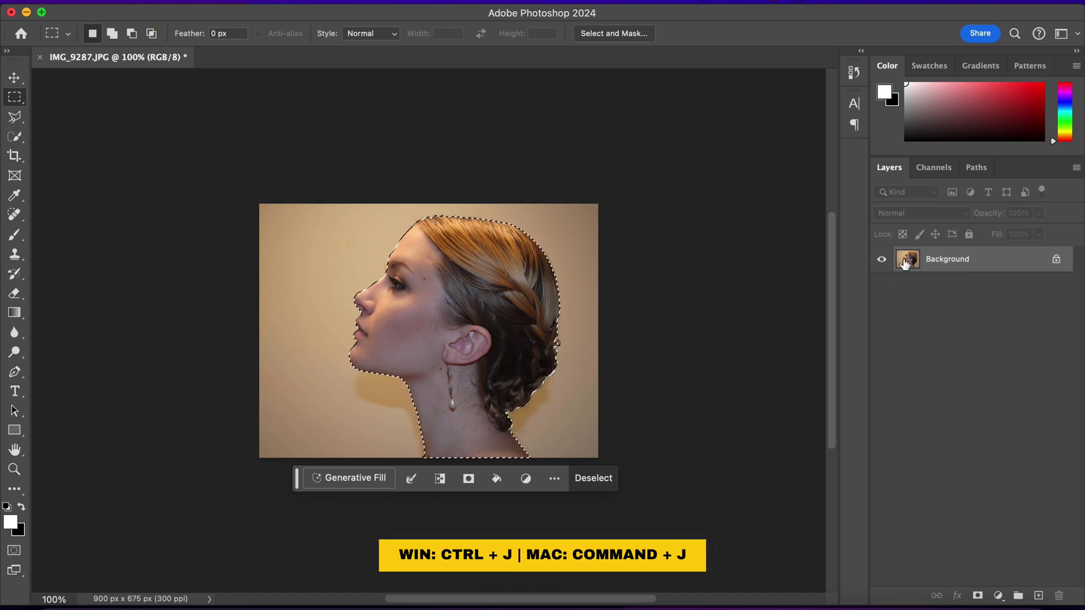
{"action": "key", "text": "super+j"}
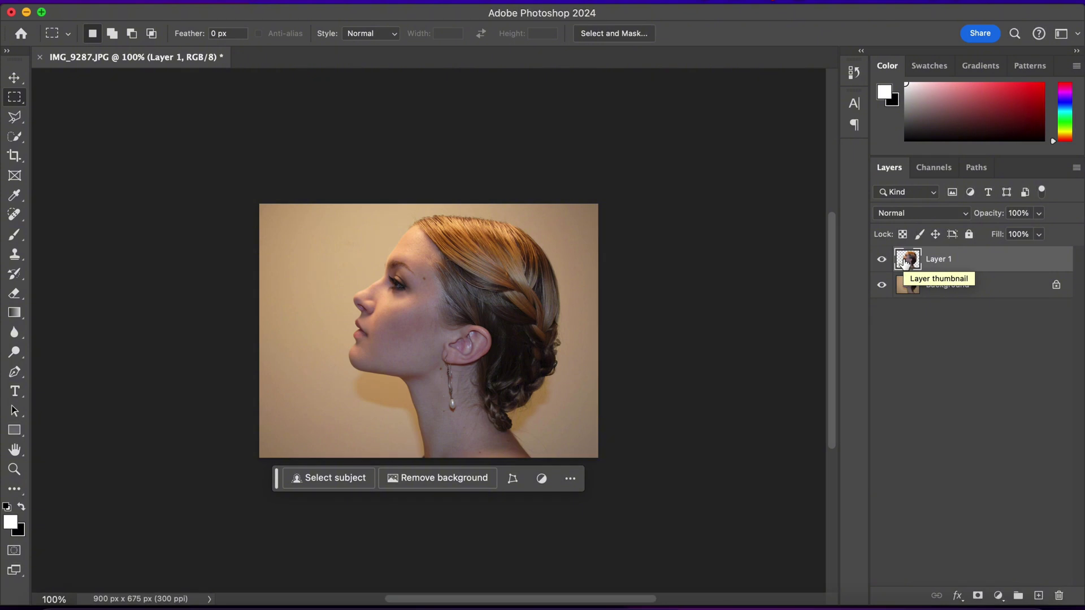
{"action": "double_click", "coordinate": [936, 259]}
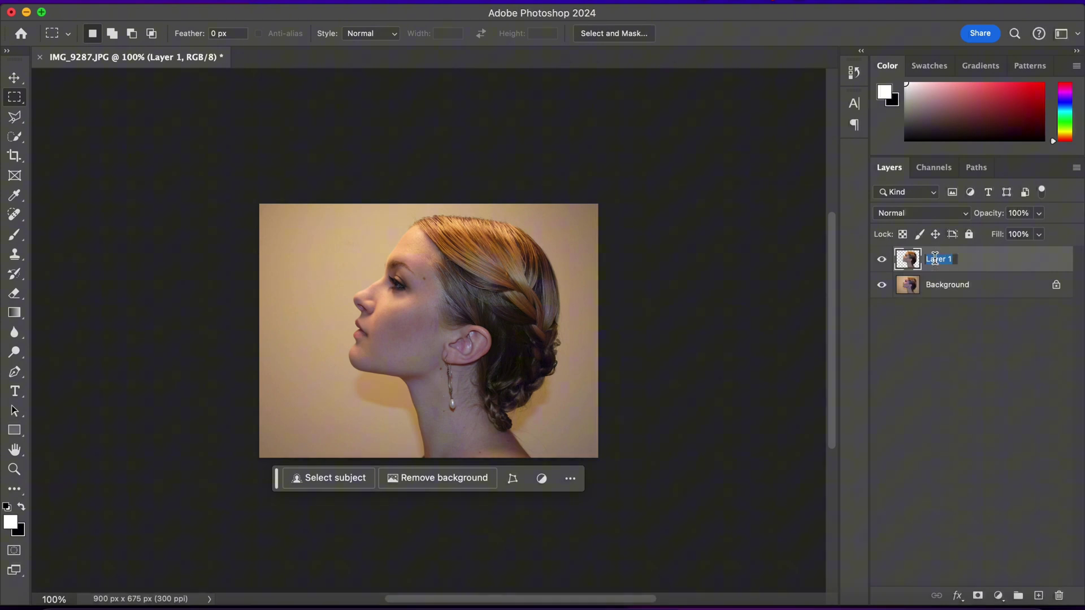
{"action": "type", "text": "Model"}
{"action": "key", "text": "Return"}
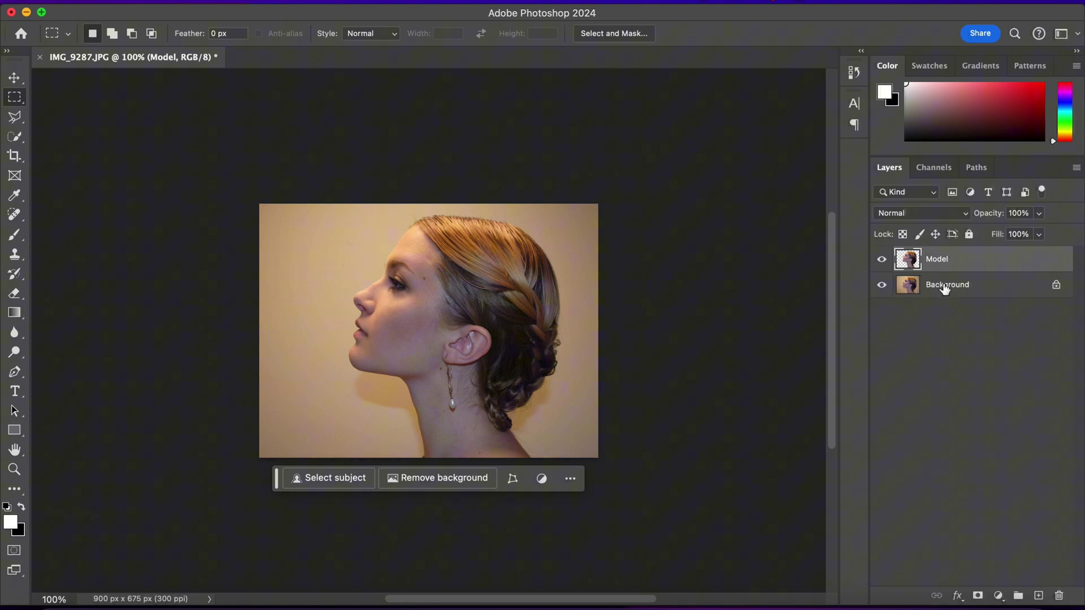
{"action": "left_click_drag", "start_coordinate": [980, 287], "coordinate": [1064, 591]}
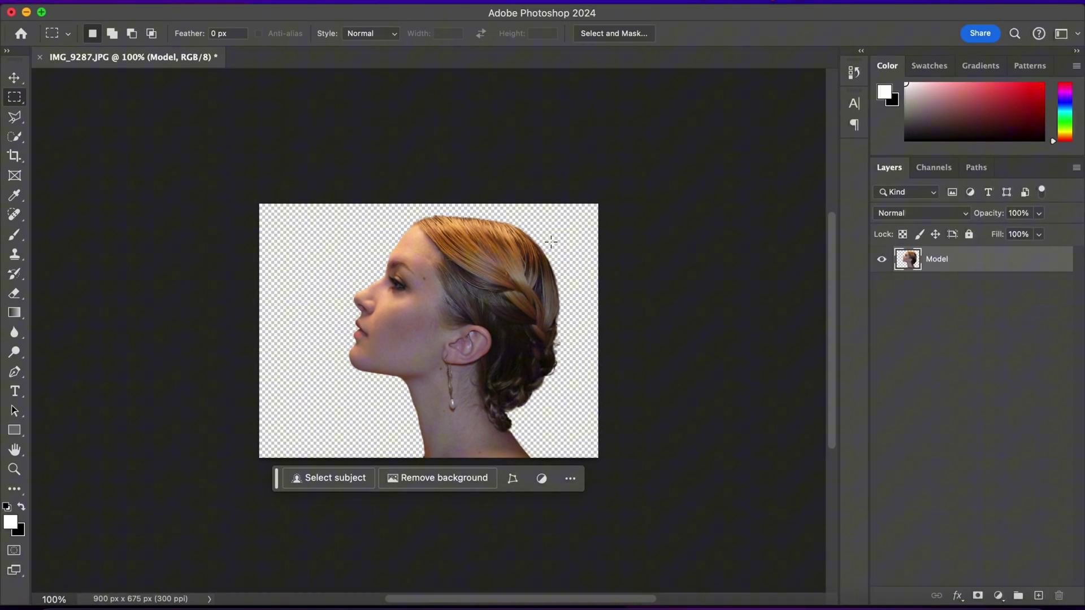
Drag the Crop tool's handles outward to enlarge the canvas to 1258 x 839 px.
{"action": "left_click", "coordinate": [14, 157]}
{"action": "right_click", "coordinate": [12, 161]}
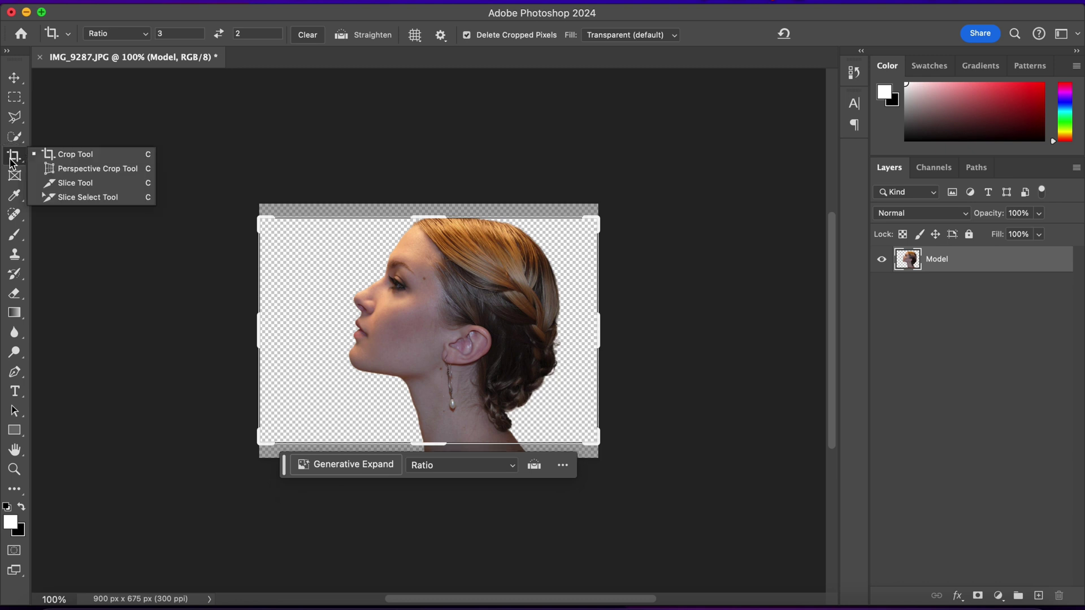
{"action": "left_click", "coordinate": [75, 157]}
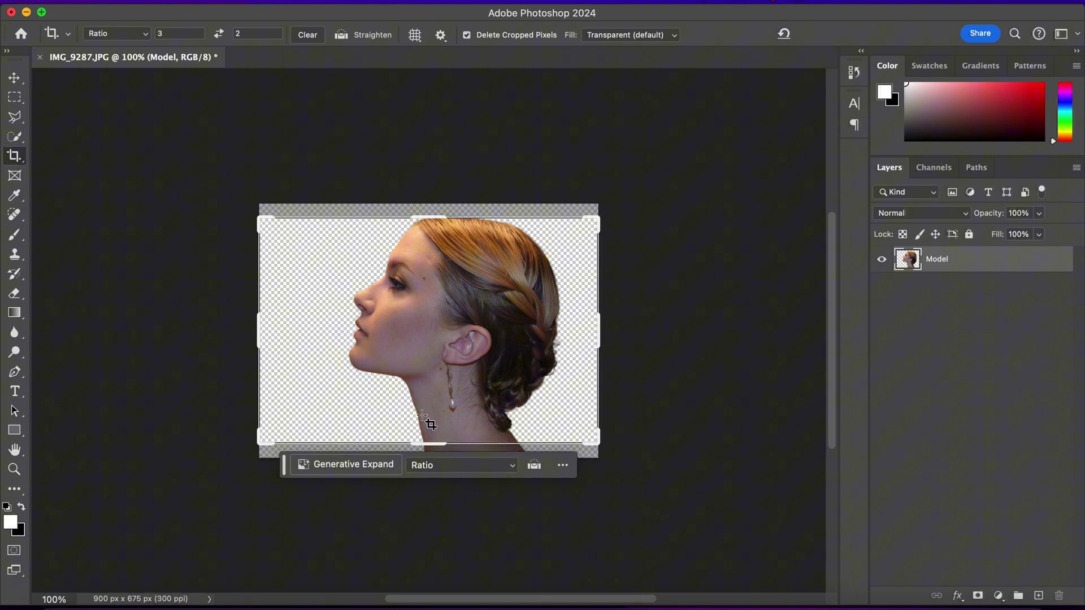
{"action": "left_click_drag", "start_coordinate": [430, 218], "coordinate": [436, 204]}
{"action": "left_click_drag", "start_coordinate": [634, 457], "coordinate": [633, 467]}
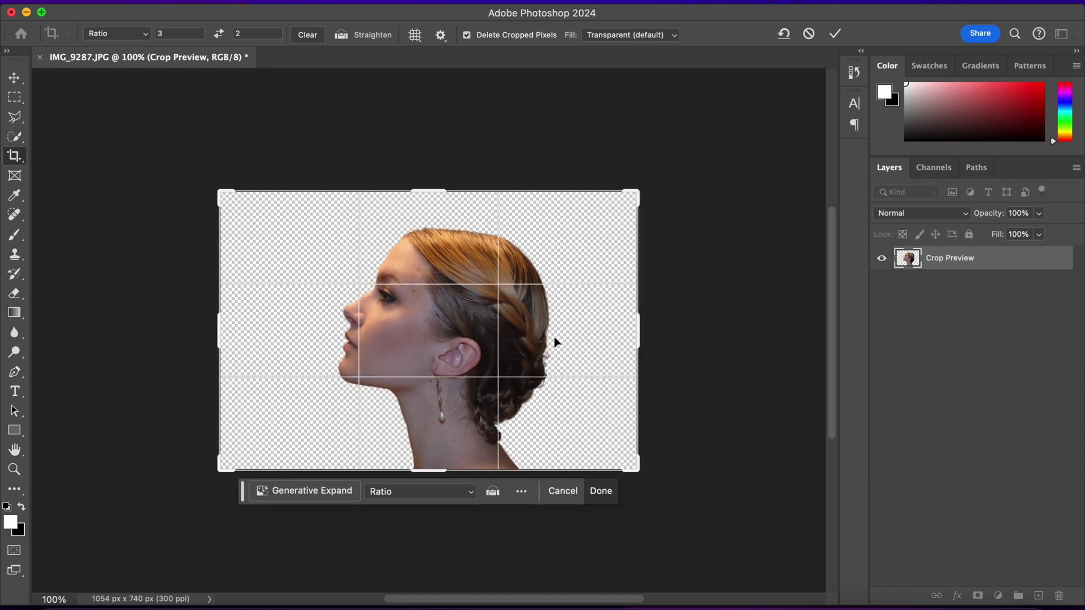
{"action": "left_click_drag", "start_coordinate": [428, 191], "coordinate": [437, 172]}
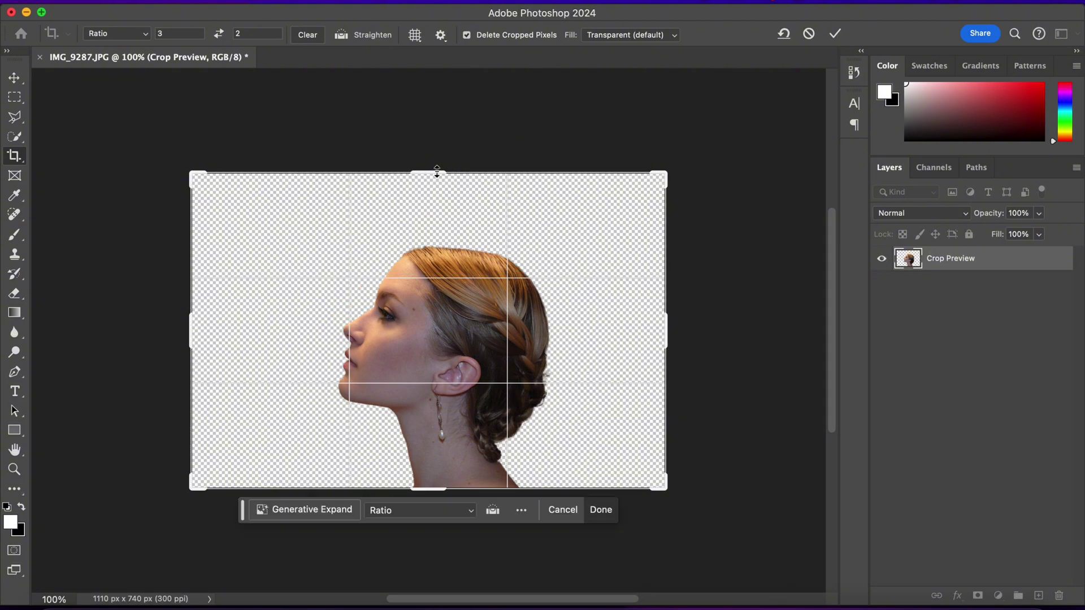
{"action": "left_click", "coordinate": [836, 34]}
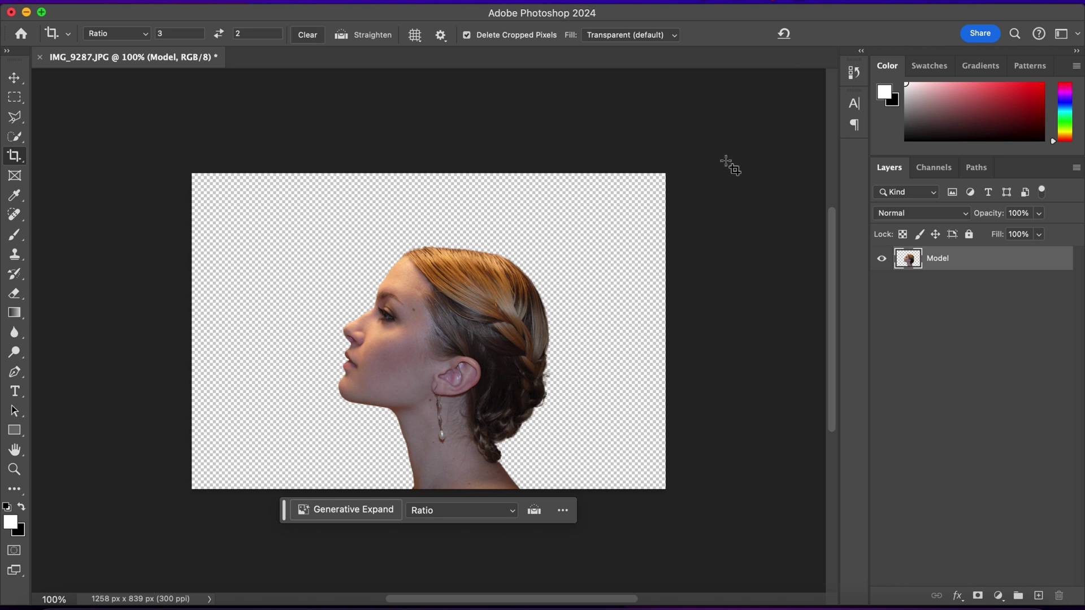
Add a white Solid Color fill layer named BG below Model, then reselect Model.
{"action": "left_click", "coordinate": [4, 77]}
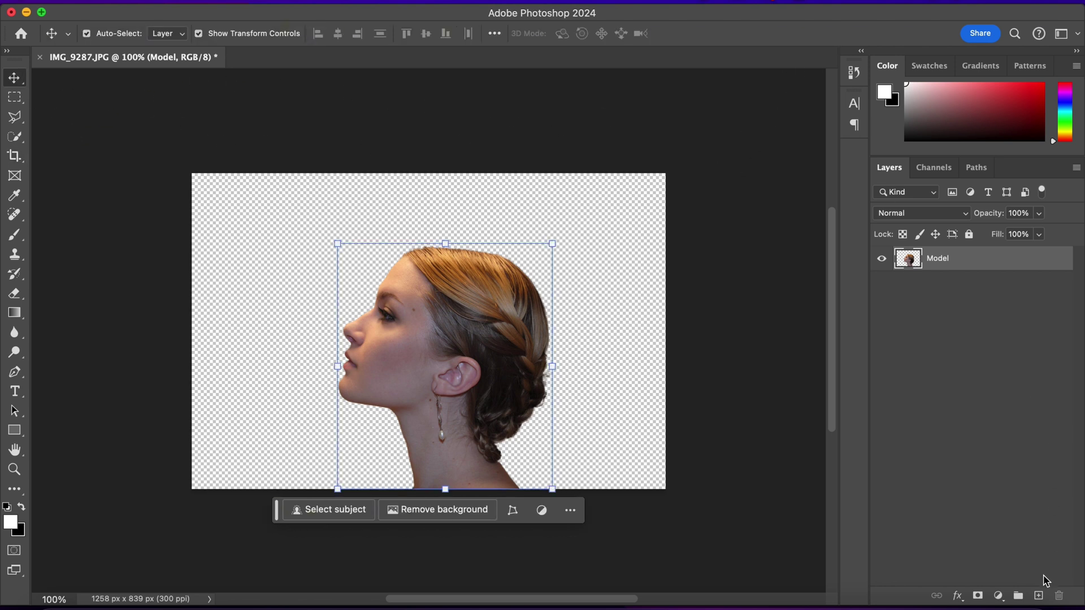
{"action": "left_click", "coordinate": [999, 596]}
{"action": "left_click", "coordinate": [1009, 373]}
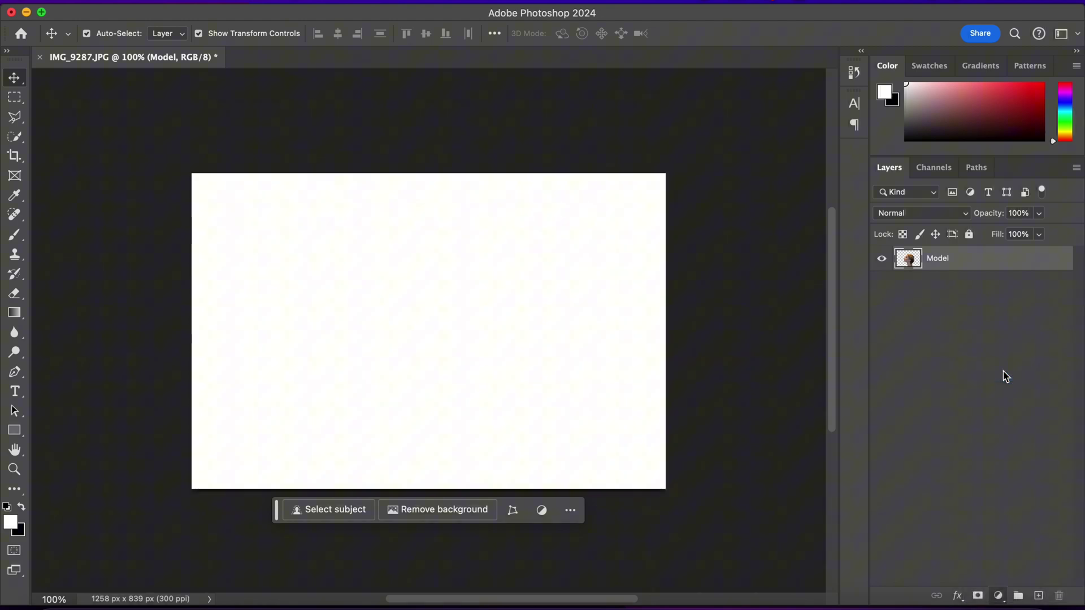
{"action": "left_click", "coordinate": [973, 209]}
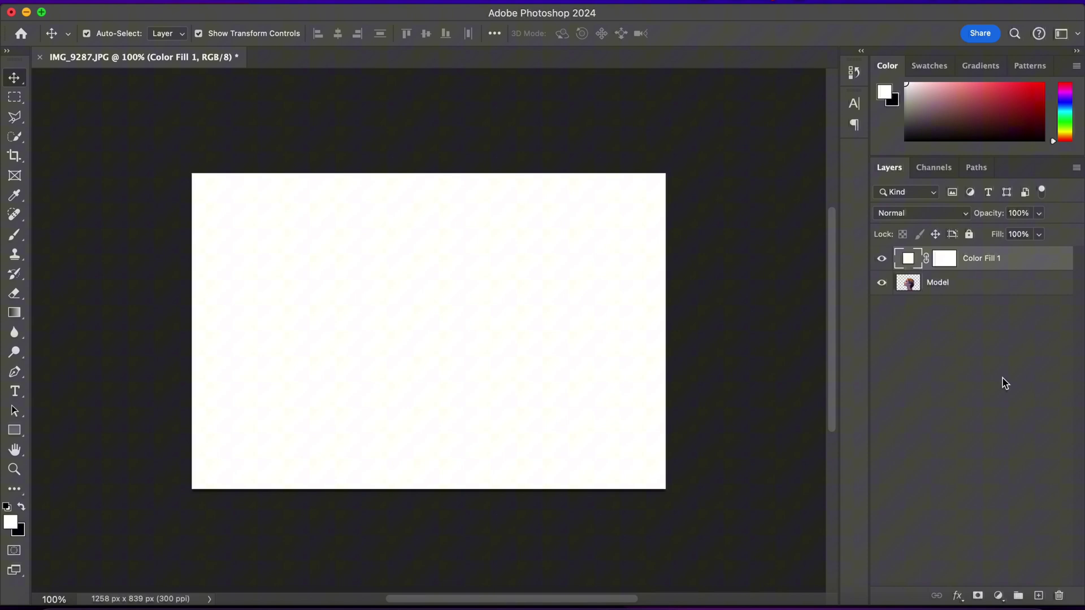
{"action": "left_click_drag", "start_coordinate": [975, 269], "coordinate": [972, 283]}
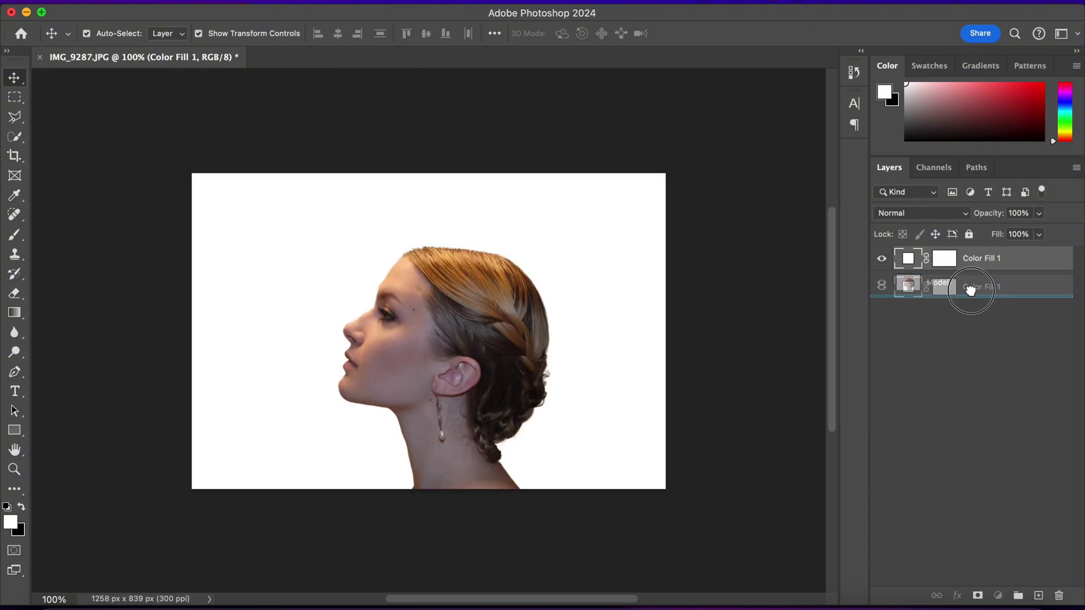
{"action": "double_click", "coordinate": [975, 281]}
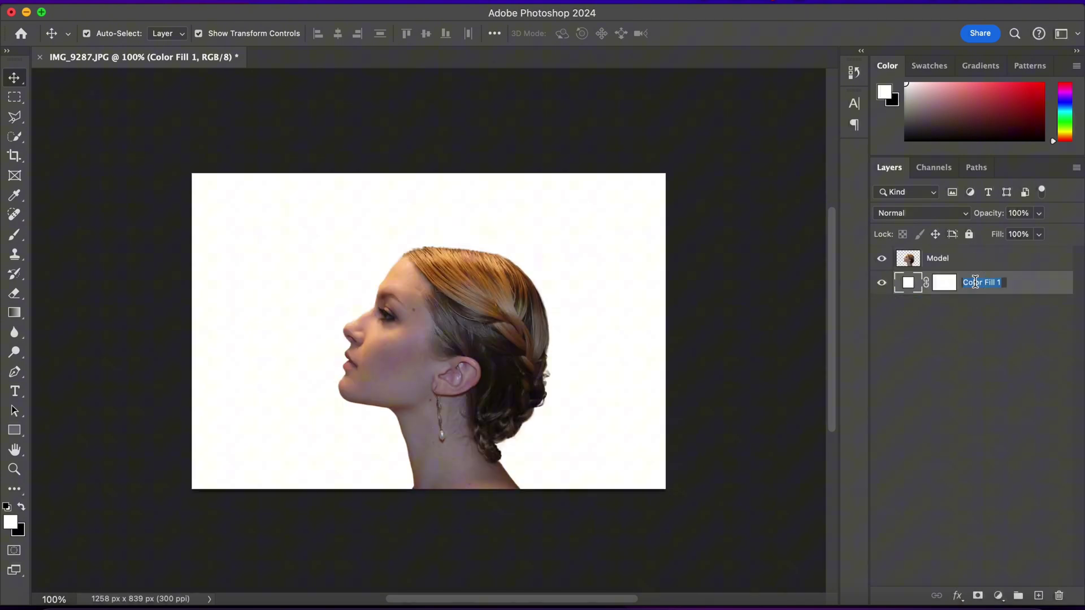
{"action": "type", "text": "BG"}
{"action": "key", "text": "Return"}
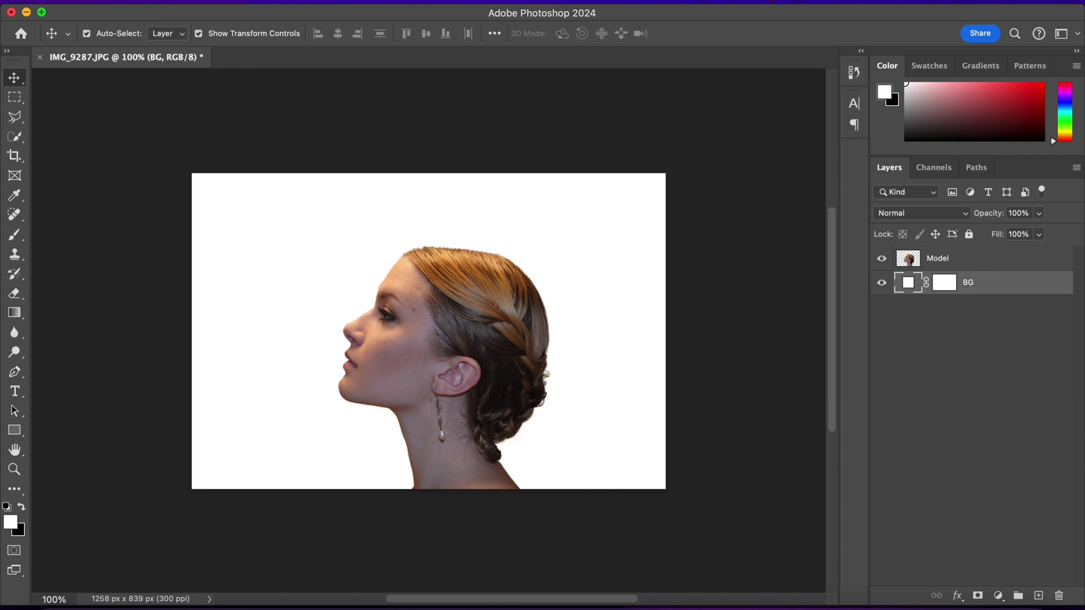
{"action": "left_click", "coordinate": [954, 260]}
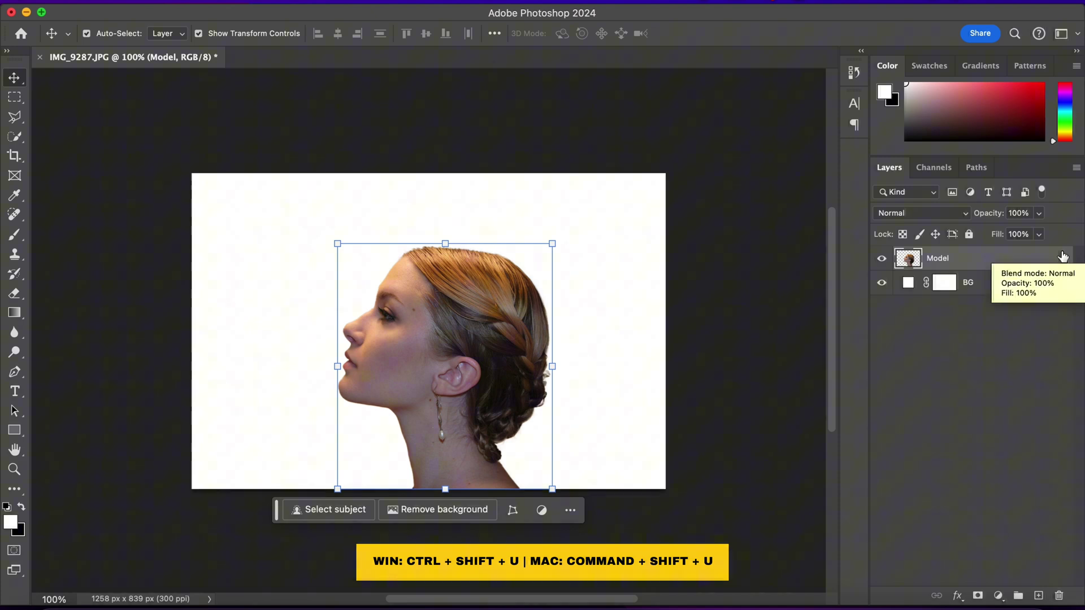
Desaturate the Model layer to greyscale, then return to Finder's 001 folder.
{"action": "left_click", "coordinate": [219, 9]}
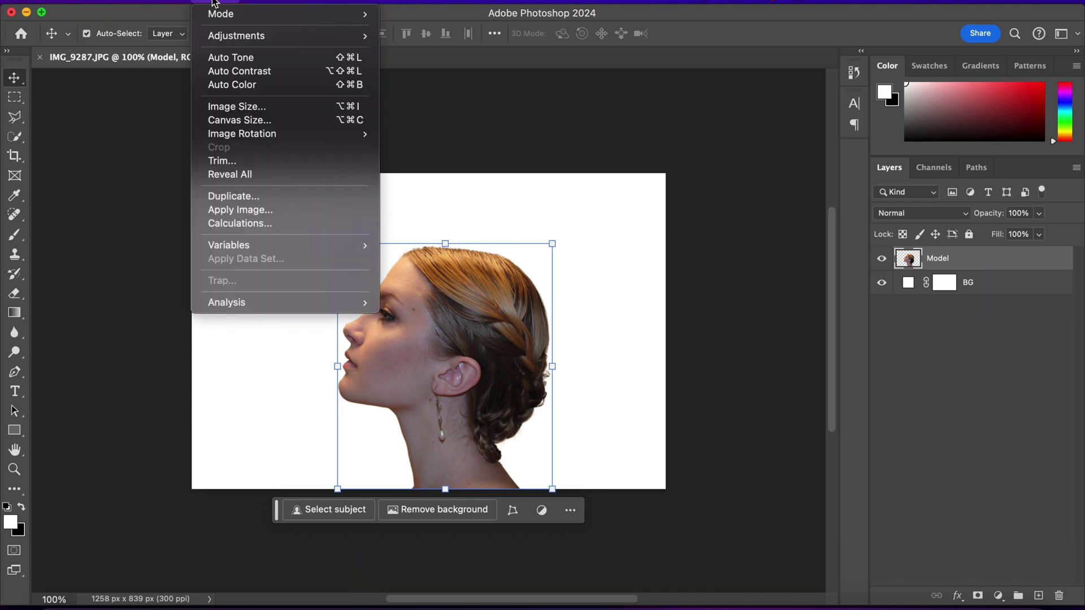
{"action": "mouse_move", "coordinate": [269, 36]}
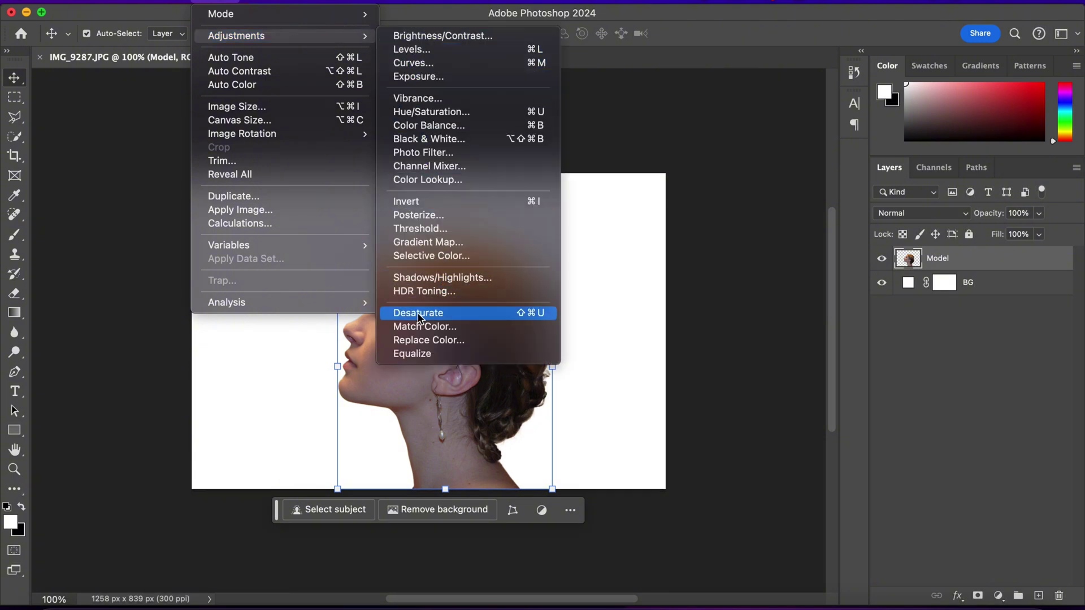
{"action": "left_click", "coordinate": [419, 317]}
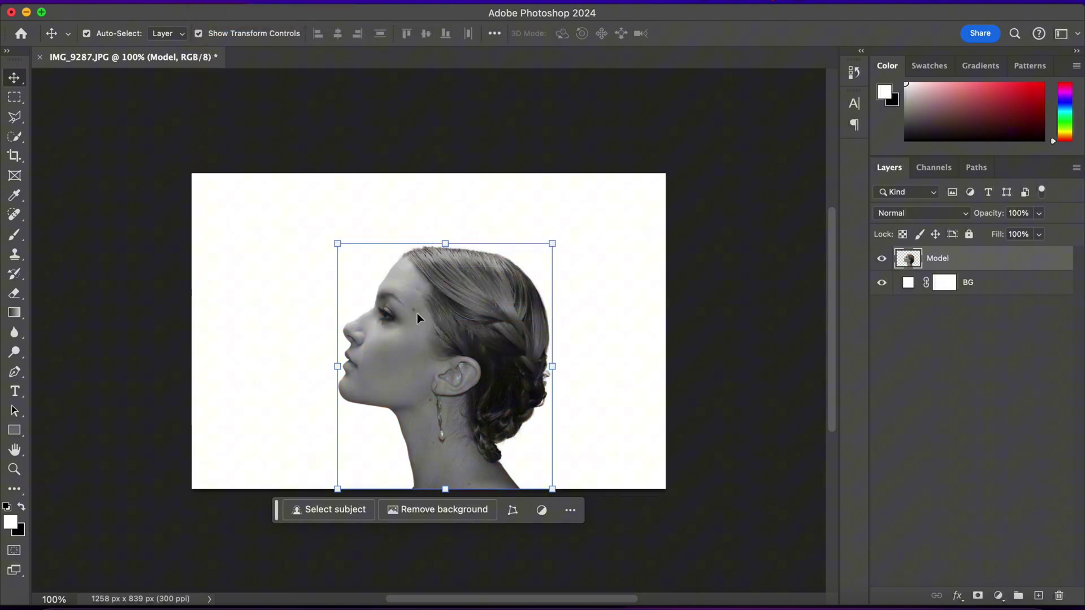
{"action": "left_click", "coordinate": [59, 606]}
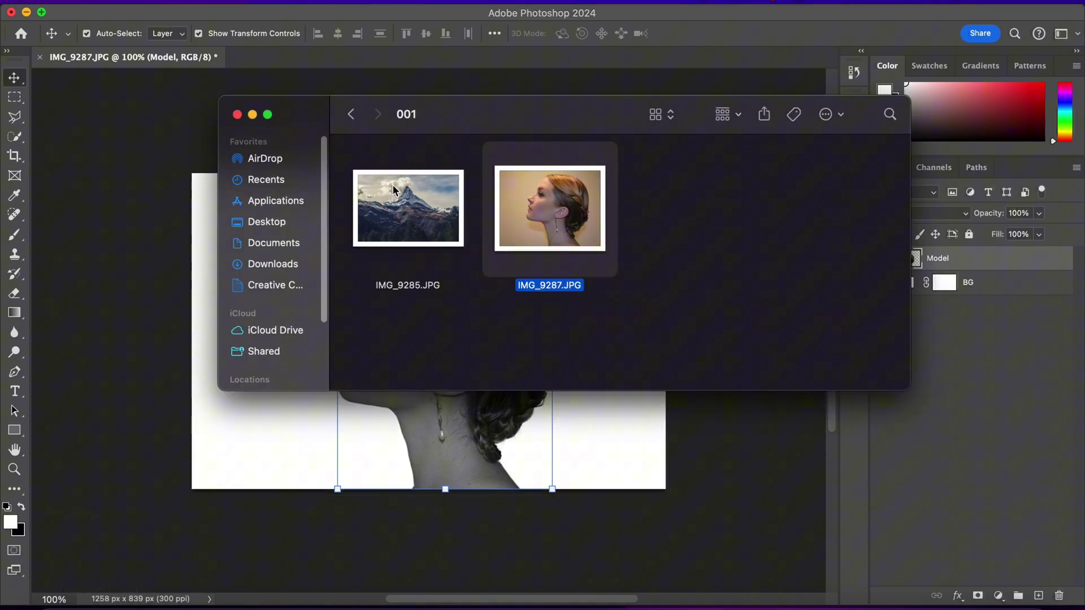
Drag IMG_9285.JPG into Photoshop and onto the IMG_9287 document as Layer 1.
{"action": "left_click_drag", "start_coordinate": [392, 184], "coordinate": [382, 58]}
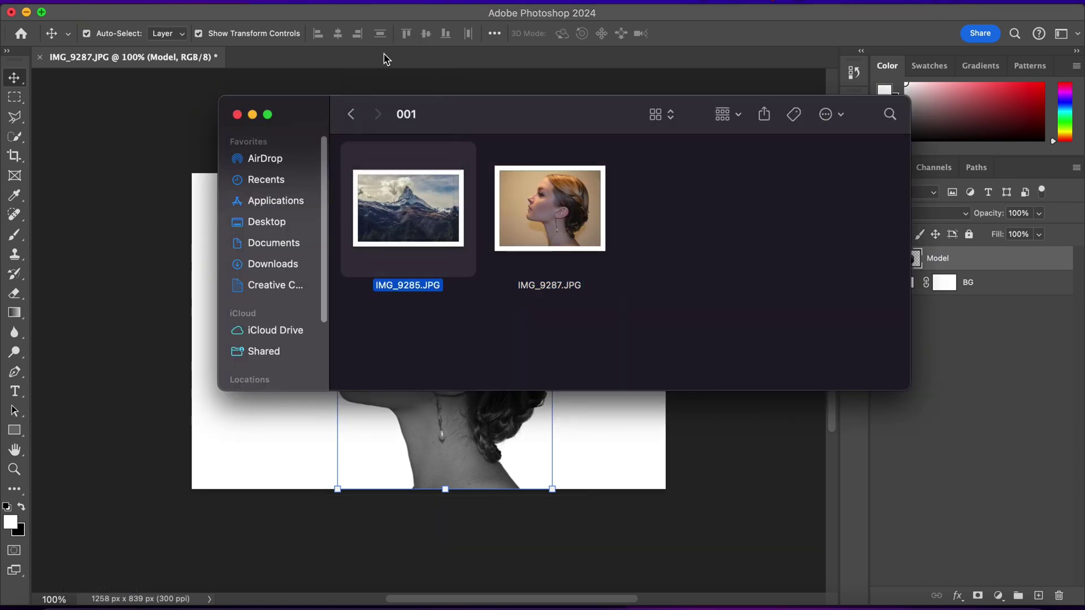
{"action": "left_click_drag", "start_coordinate": [382, 305], "coordinate": [411, 303]}
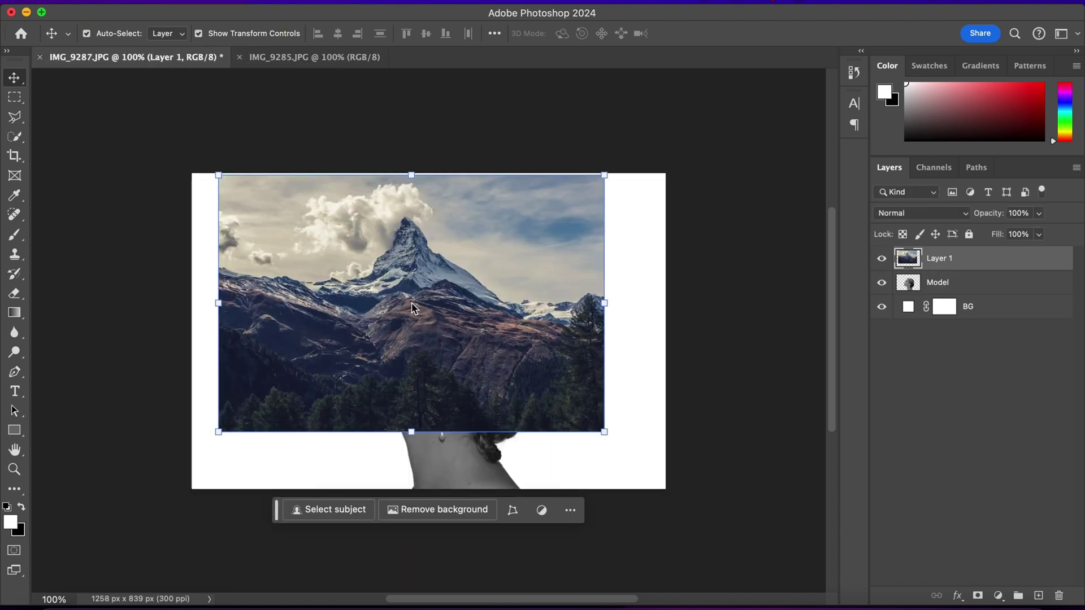
Rename the landscape layer Mountain, set it to 50% opacity, and shift it down-right.
{"action": "double_click", "coordinate": [936, 259]}
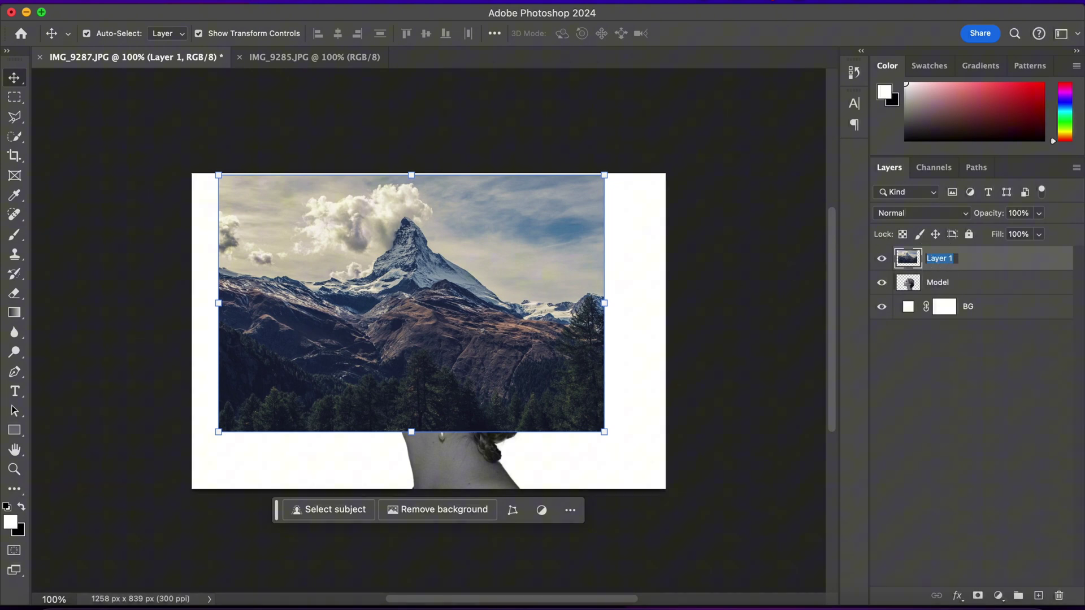
{"action": "type", "text": "Mountain"}
{"action": "left_click", "coordinate": [1016, 213]}
{"action": "type", "text": "50"}
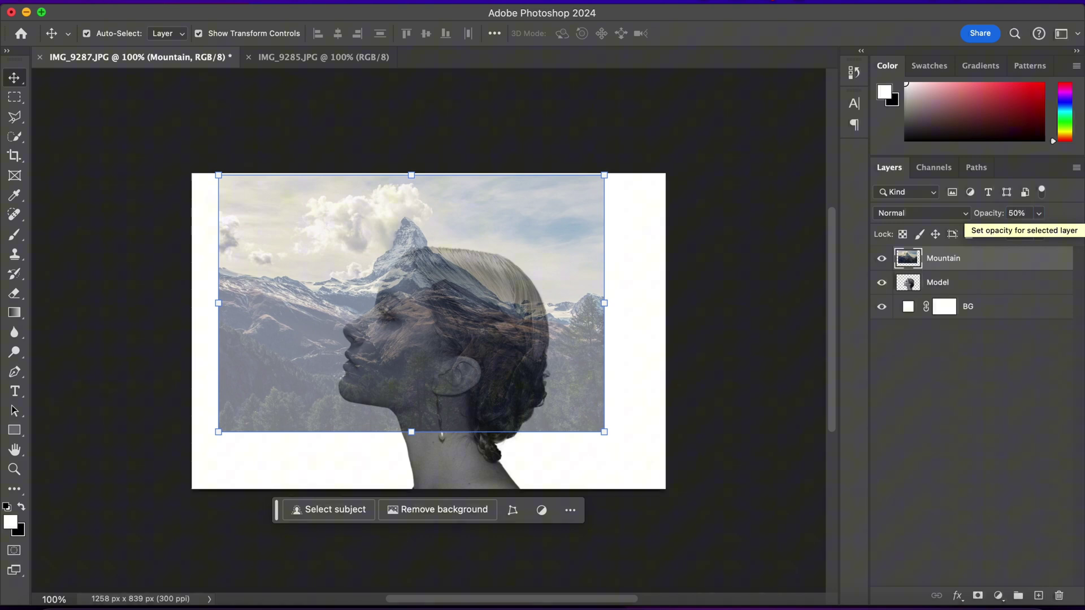
{"action": "left_click_drag", "start_coordinate": [450, 282], "coordinate": [484, 317]}
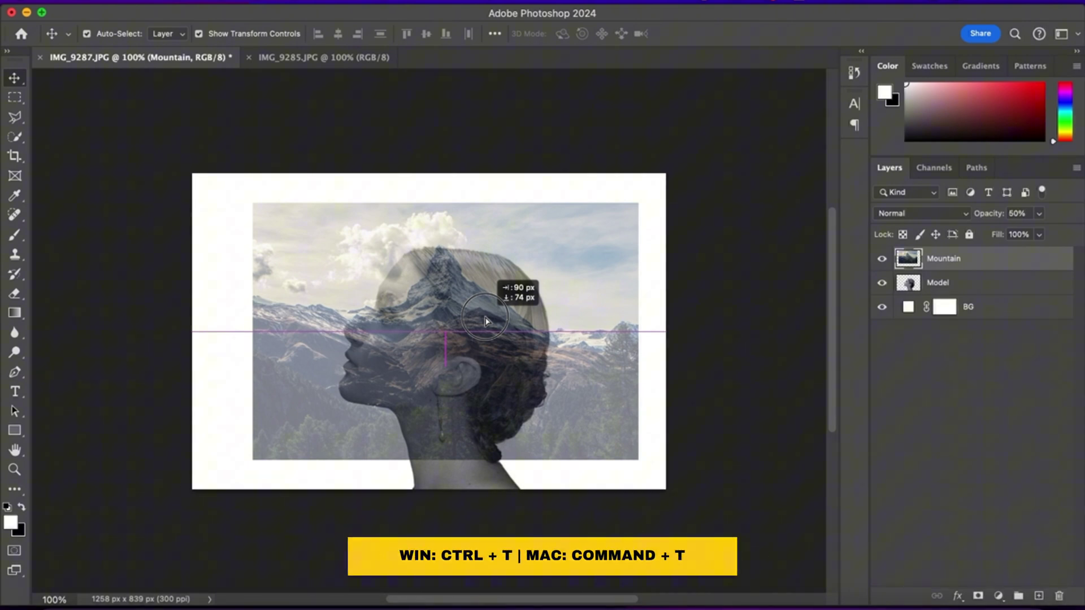
Flip the Mountain layer horizontally and scale it to 103.13%, aligned to the canvas's left edge.
{"action": "left_click_drag", "start_coordinate": [485, 320], "coordinate": [484, 320]}
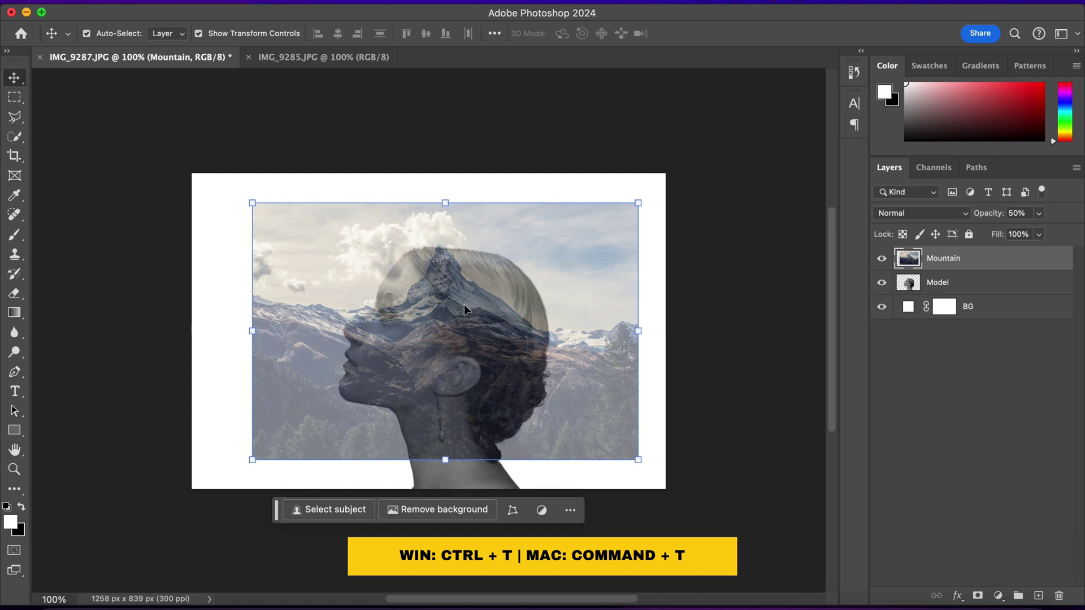
{"action": "key", "text": "super+t"}
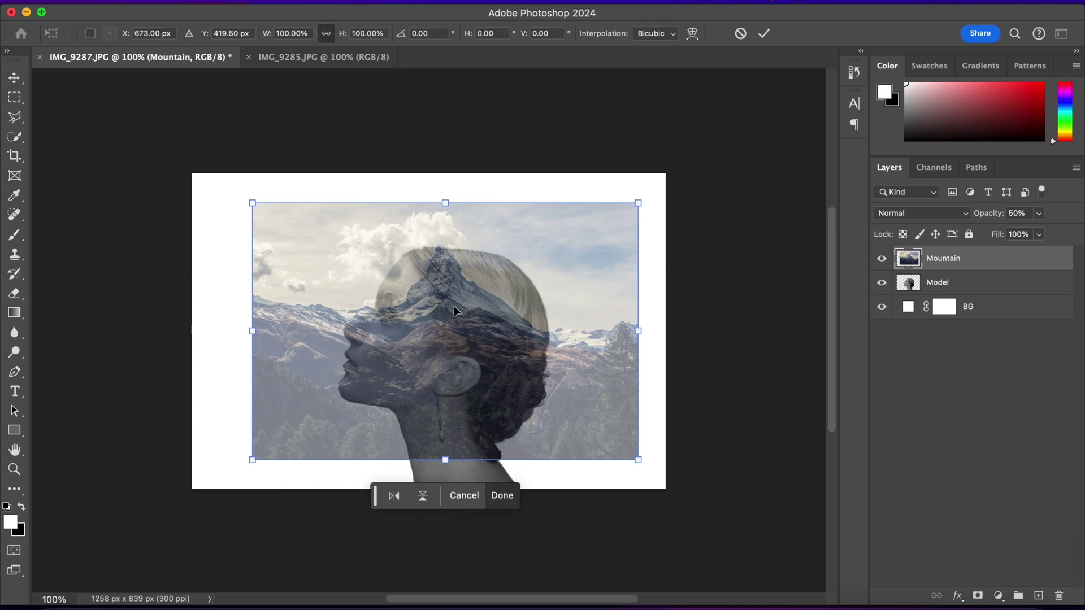
{"action": "right_click", "coordinate": [453, 306]}
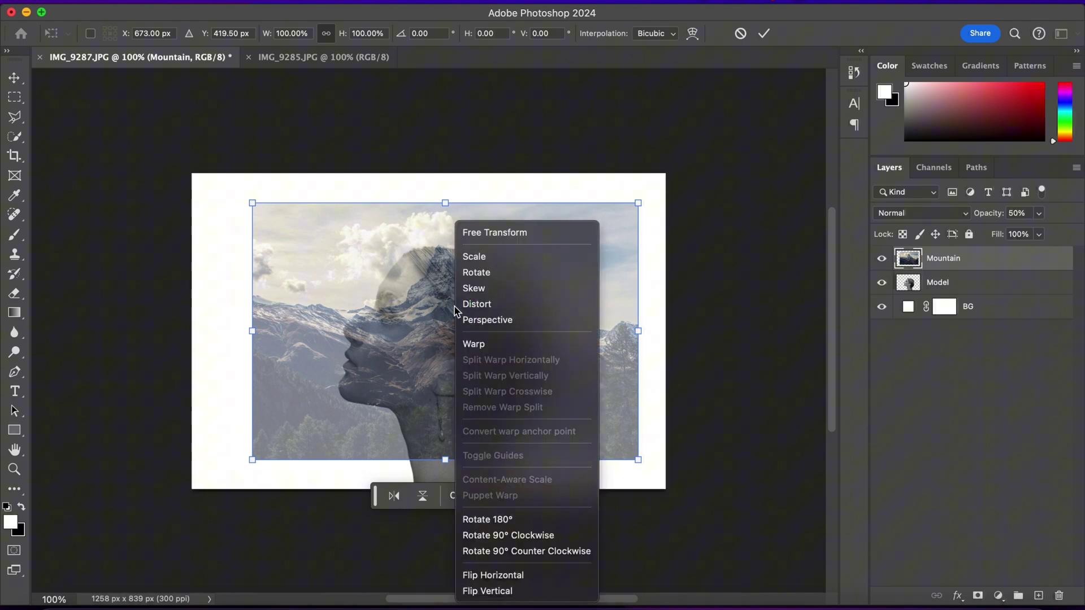
{"action": "left_click", "coordinate": [523, 577]}
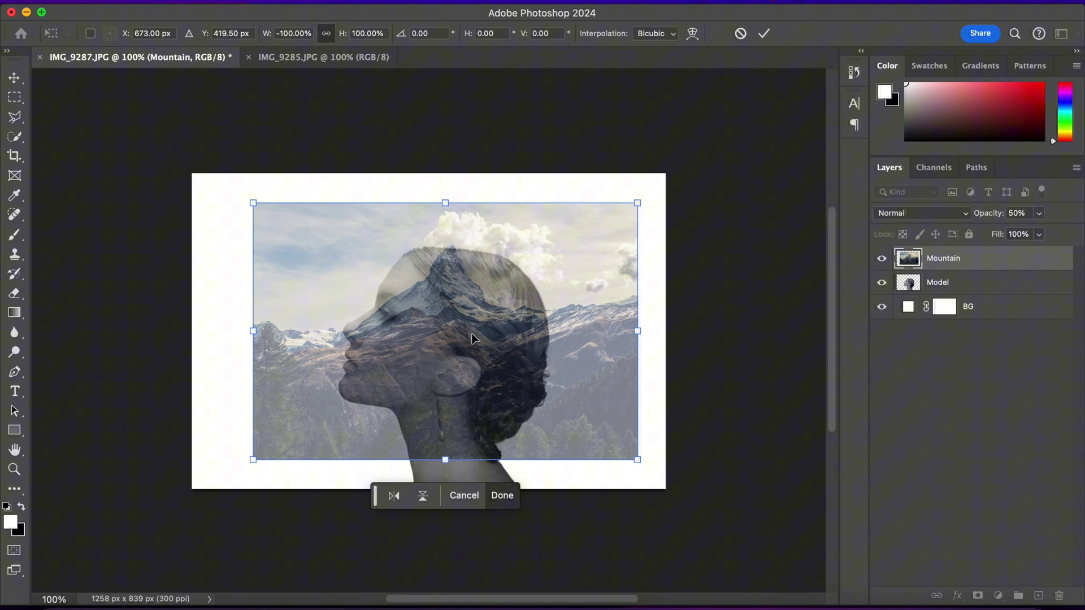
{"action": "left_click_drag", "start_coordinate": [471, 338], "coordinate": [426, 348]}
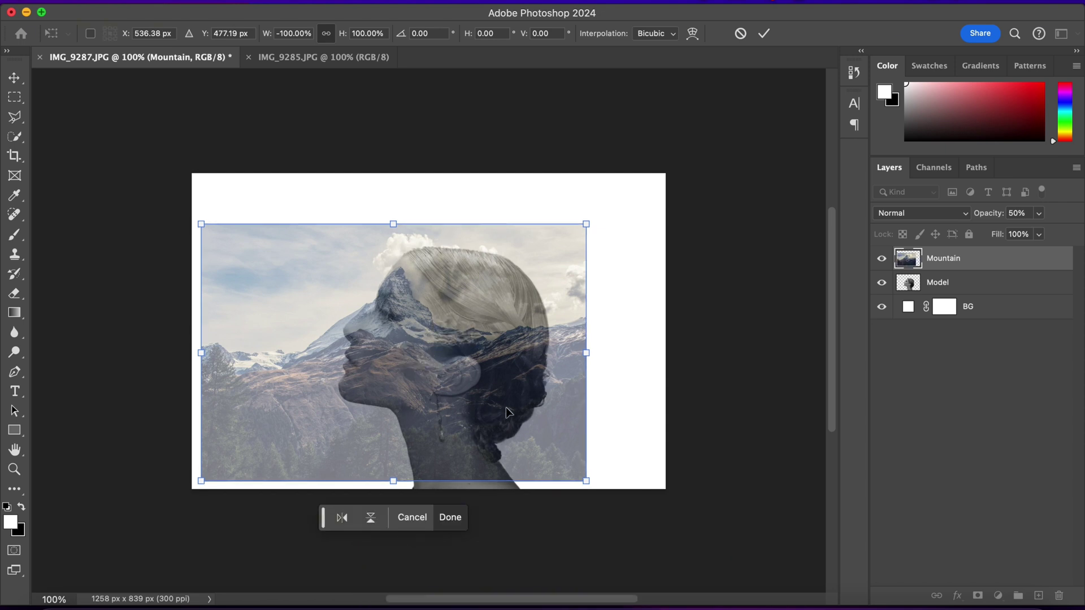
{"action": "left_click_drag", "start_coordinate": [586, 481], "coordinate": [598, 486]}
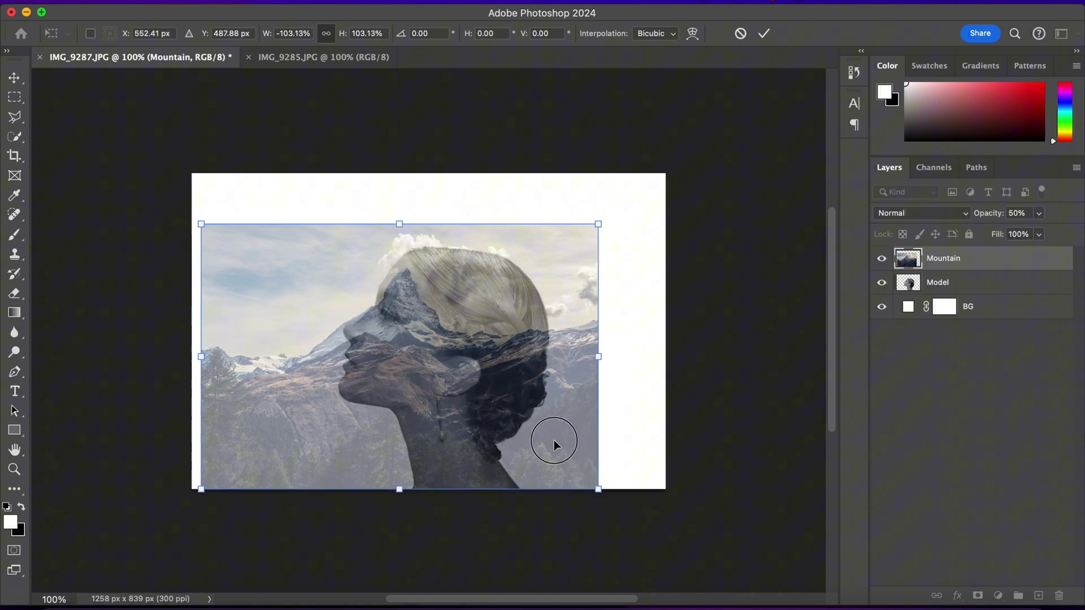
{"action": "left_click_drag", "start_coordinate": [555, 440], "coordinate": [552, 442]}
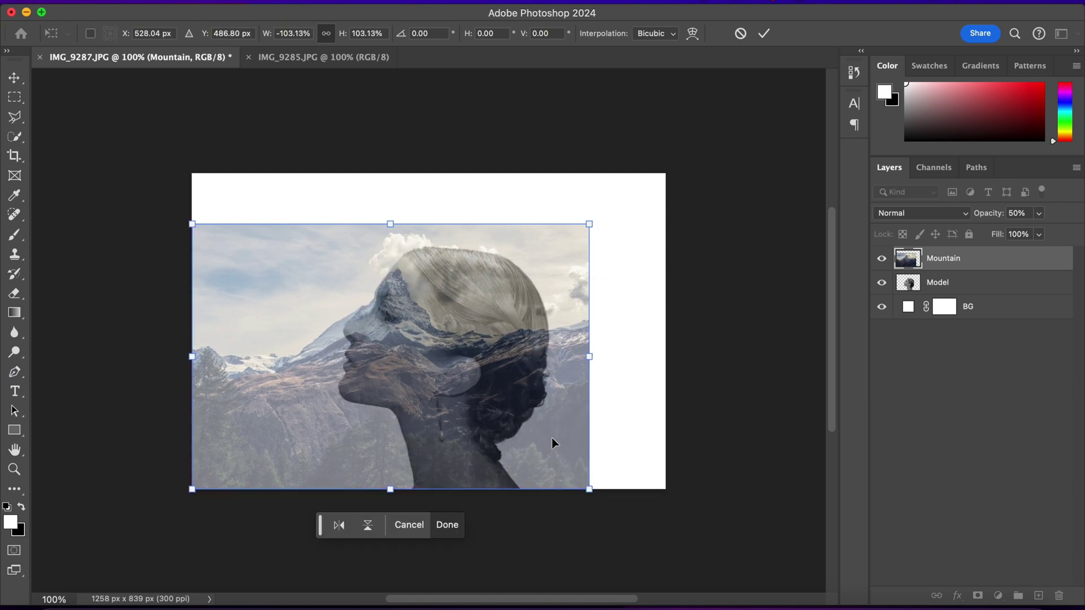
{"action": "left_click", "coordinate": [764, 33]}
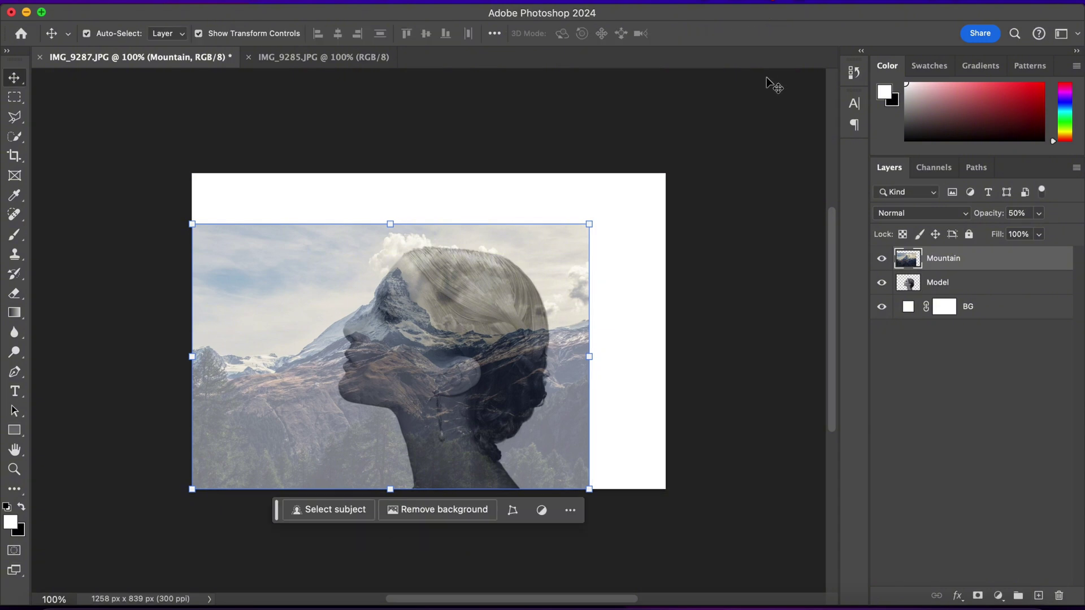
Restore Mountain to 100% opacity and mask it with the Model layer's silhouette selection.
{"action": "left_click", "coordinate": [1010, 213]}
{"action": "type", "text": "100"}
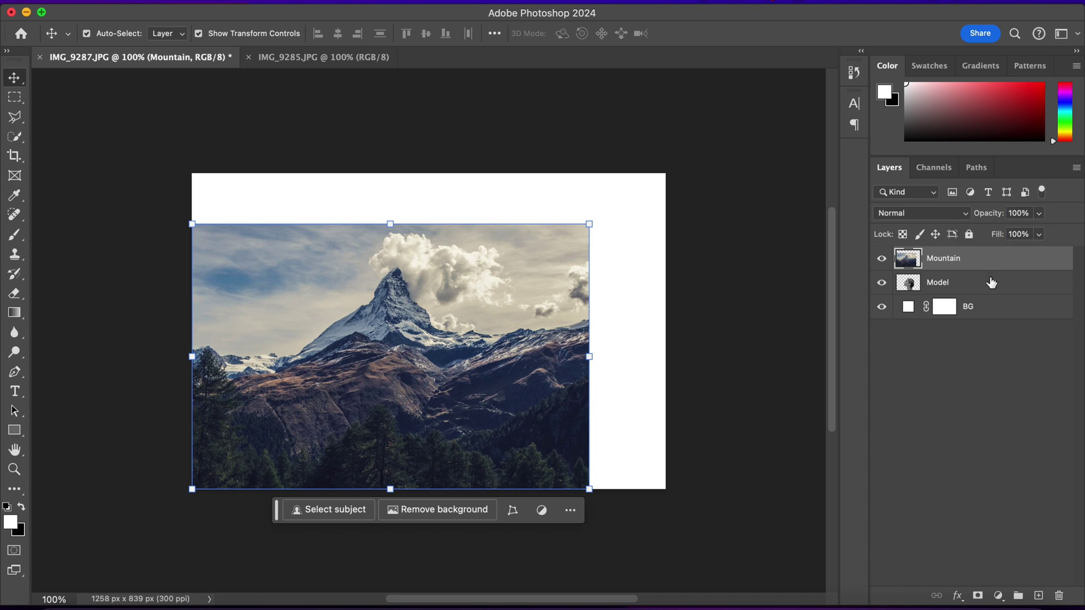
{"action": "left_click", "coordinate": [973, 290]}
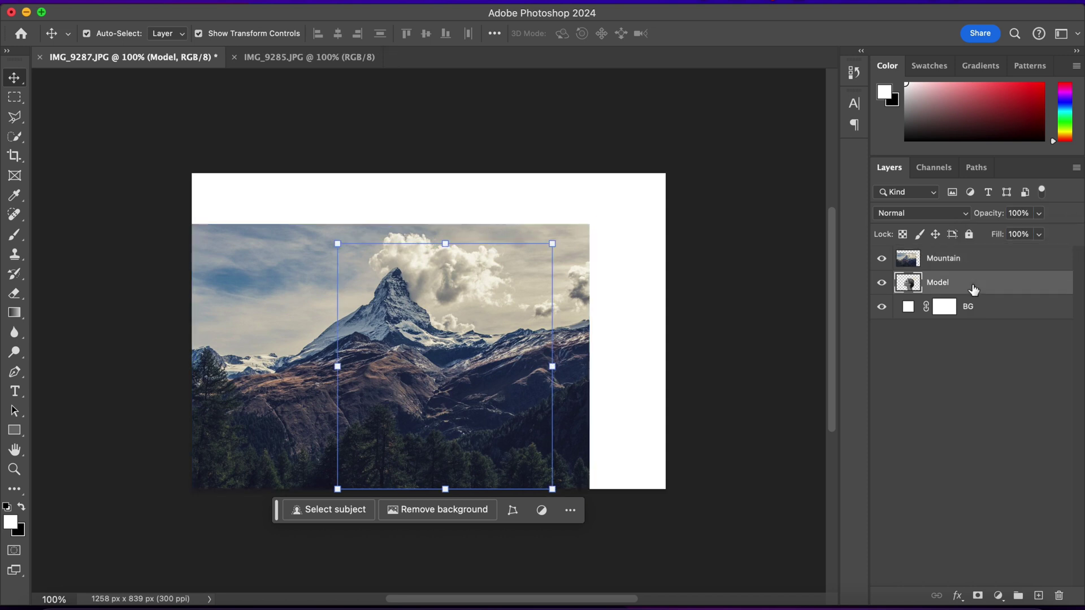
{"action": "left_click", "coordinate": [911, 284], "text": "super"}
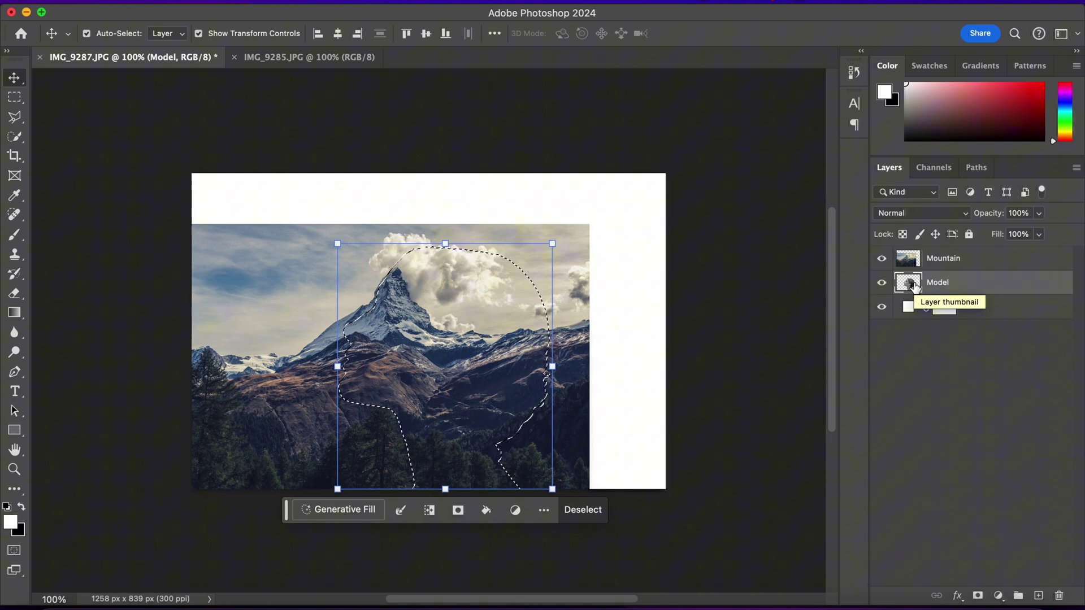
{"action": "left_click", "coordinate": [947, 259]}
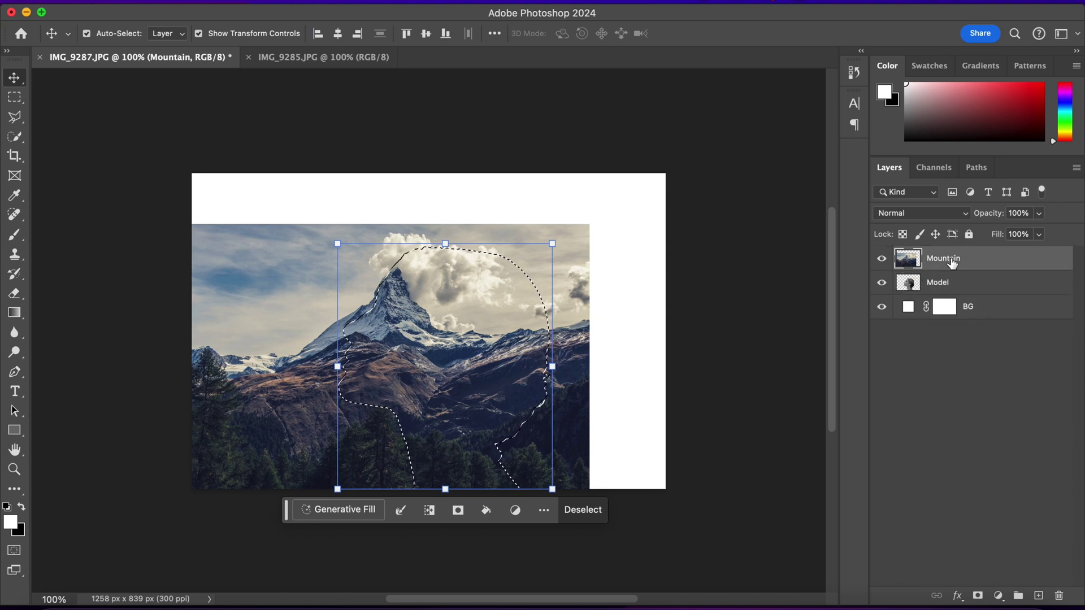
{"action": "left_click", "coordinate": [977, 596]}
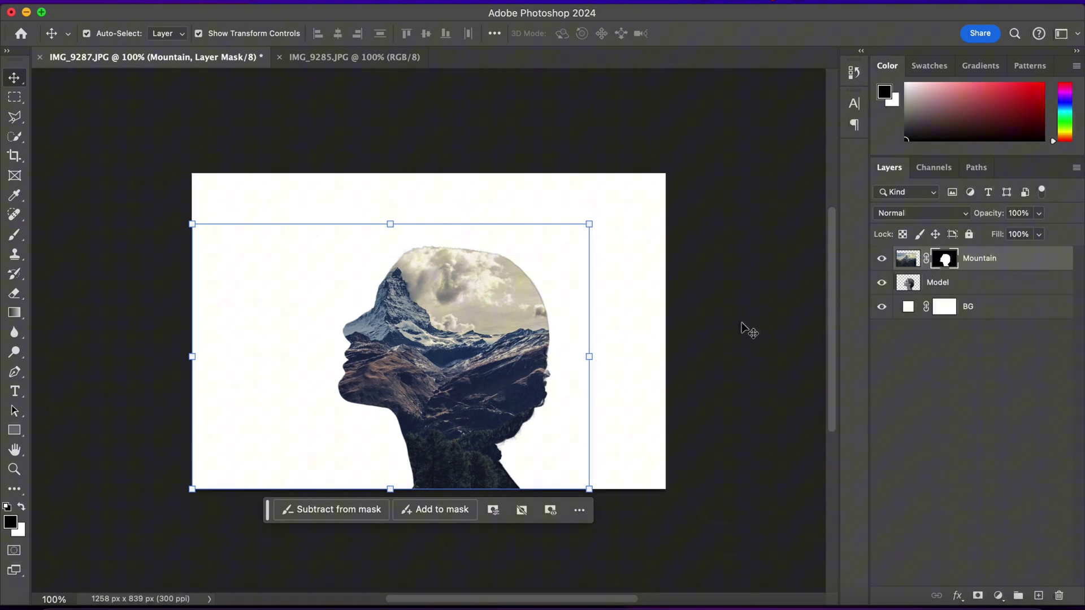
{"action": "left_click", "coordinate": [944, 284]}
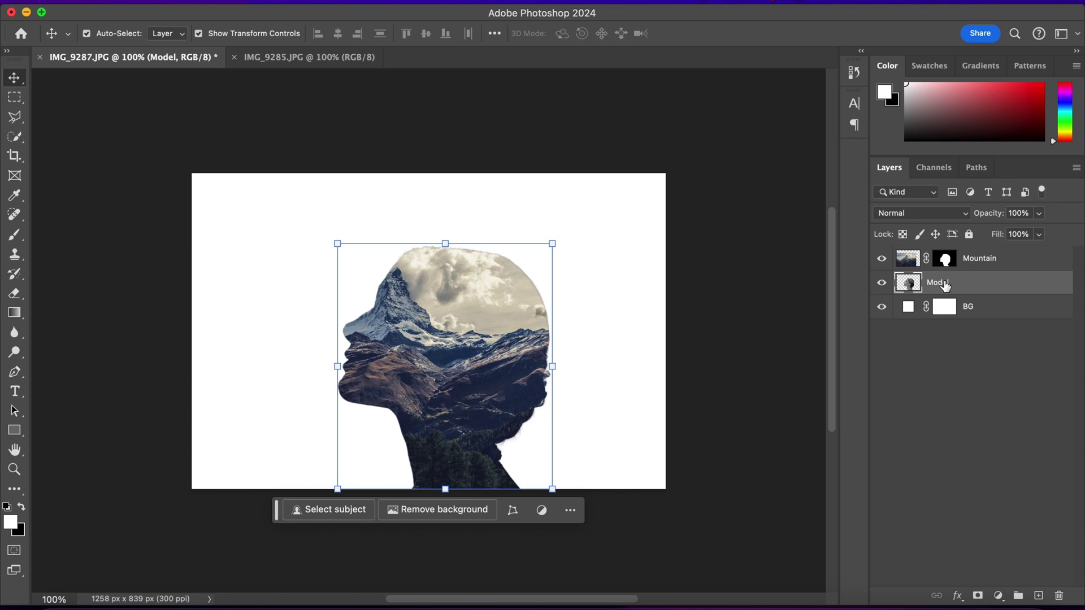
Duplicate the Model layer above Mountain and set the copy to Lighten at 50% opacity.
{"action": "left_click", "coordinate": [945, 281]}
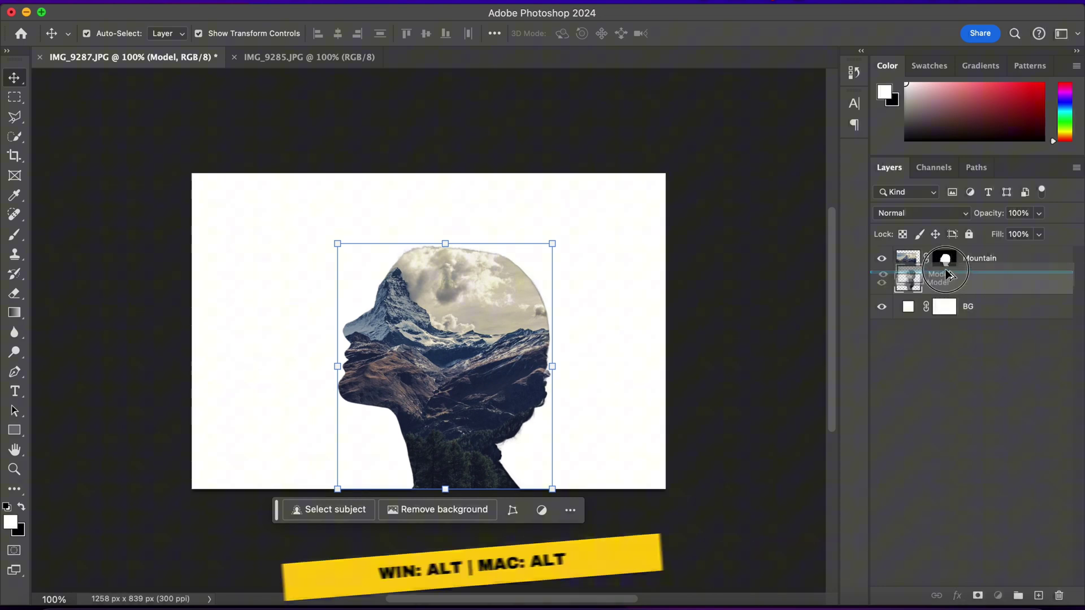
{"action": "left_click_drag", "start_coordinate": [946, 275], "coordinate": [947, 258]}
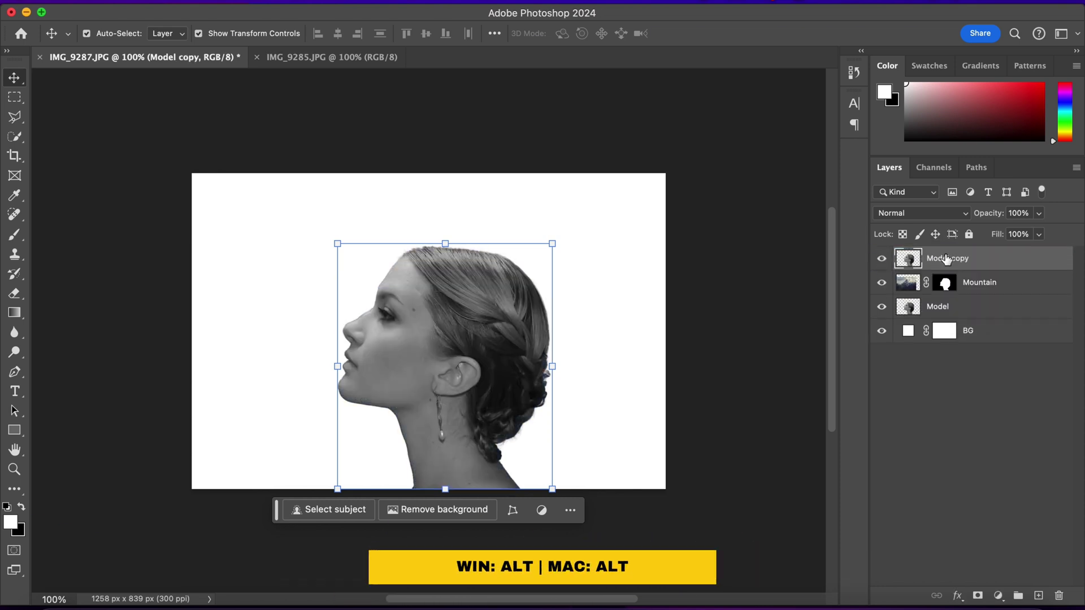
{"action": "scroll", "coordinate": [477, 331], "scroll_direction": "up", "scroll_amount": 2}
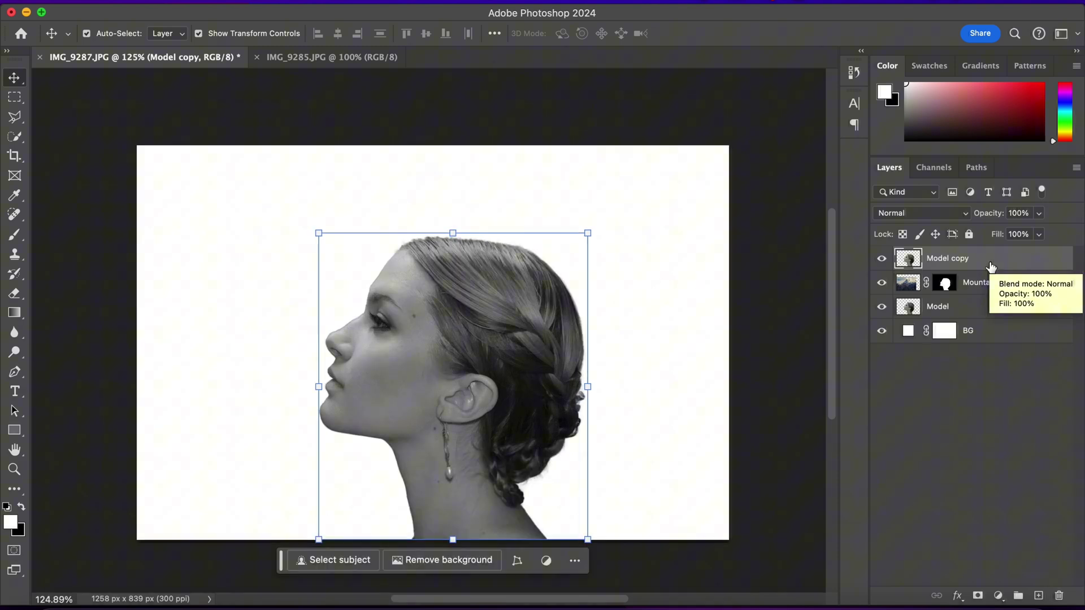
{"action": "left_click", "coordinate": [937, 214]}
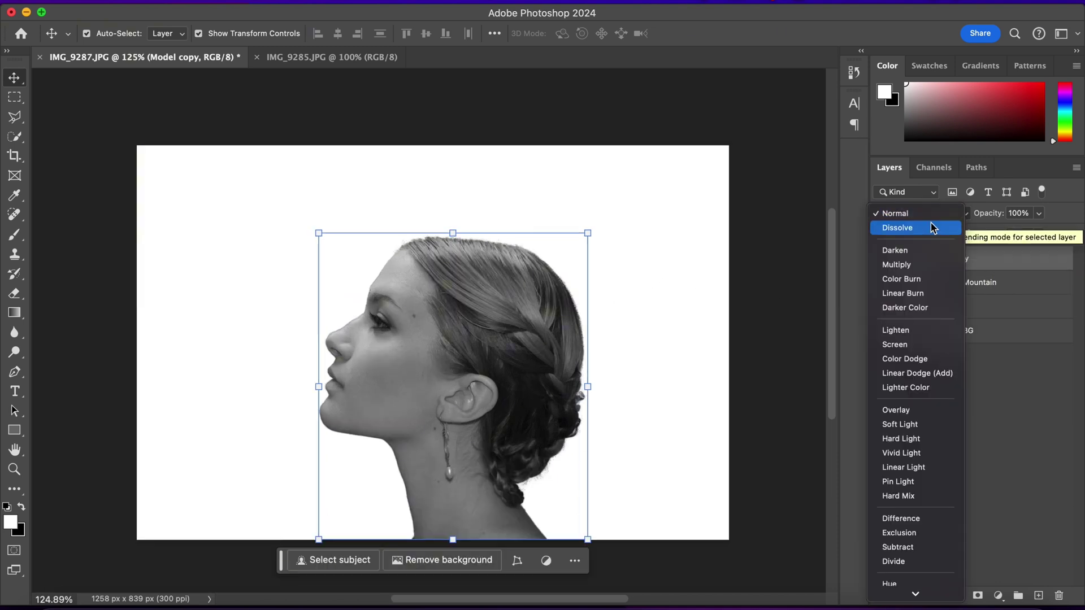
{"action": "left_click", "coordinate": [911, 332]}
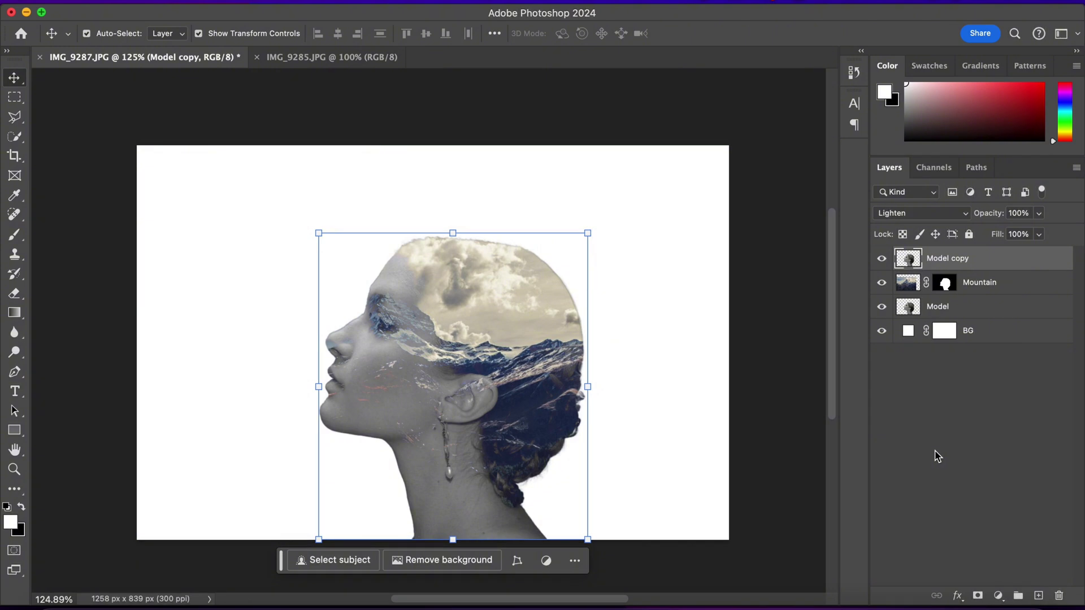
{"action": "double_click", "coordinate": [1017, 214]}
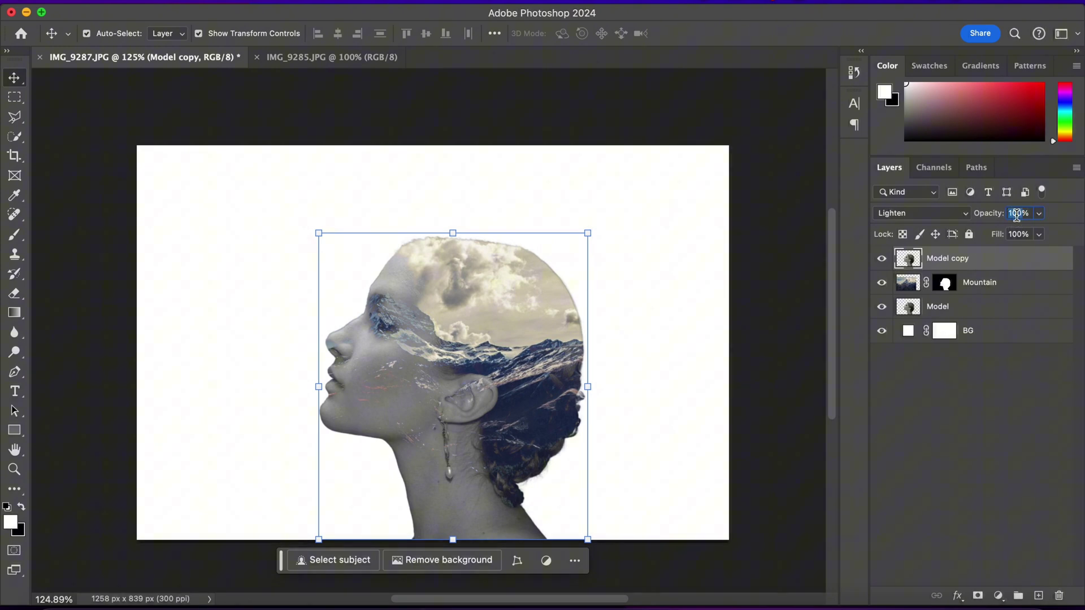
{"action": "type", "text": "50"}
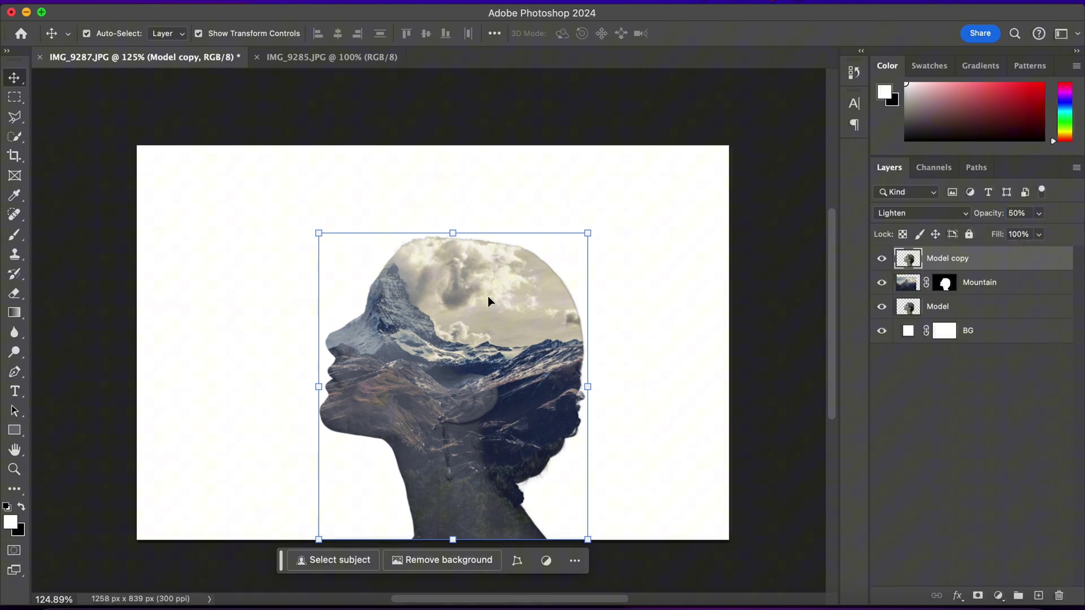
Add a mask to Model copy and brush out the woman's details over the neck.
{"action": "left_click", "coordinate": [978, 601]}
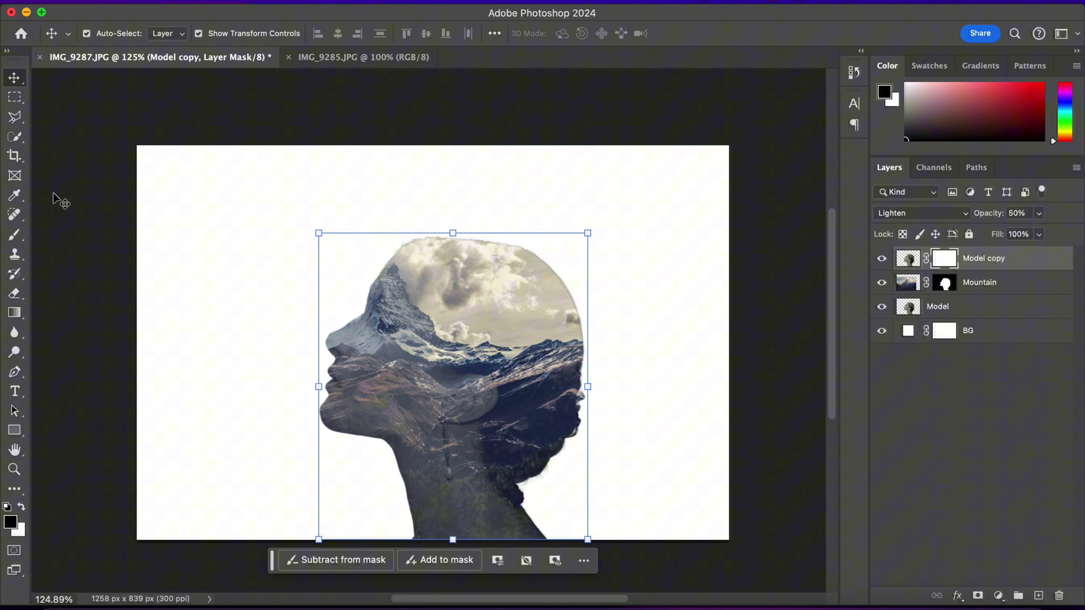
{"action": "left_click", "coordinate": [17, 235]}
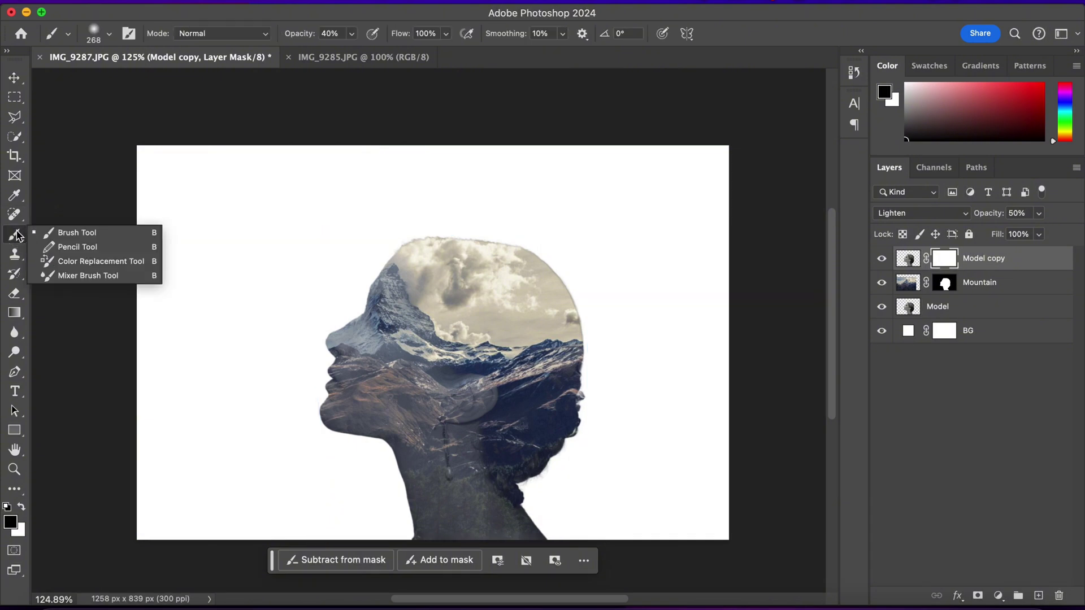
{"action": "left_click", "coordinate": [64, 232]}
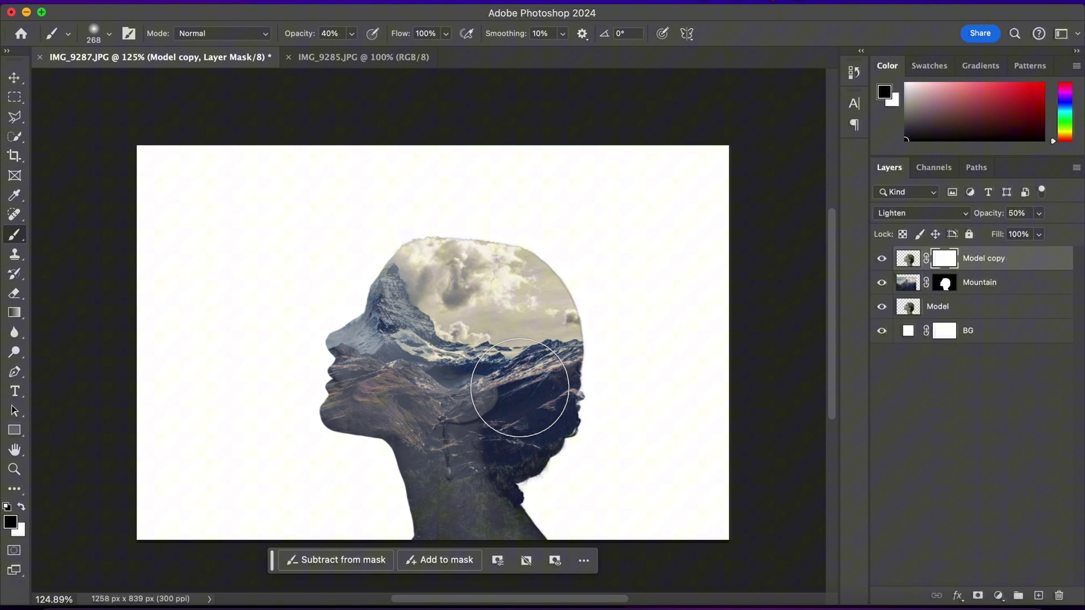
{"action": "mouse_move", "coordinate": [478, 402]}
{"action": "left_mouse_down"}
{"action": "mouse_move", "coordinate": [488, 500]}
{"action": "mouse_move", "coordinate": [467, 405]}
{"action": "mouse_move", "coordinate": [543, 401]}
{"action": "mouse_move", "coordinate": [537, 434]}
{"action": "mouse_move", "coordinate": [480, 404]}
{"action": "mouse_move", "coordinate": [502, 406]}
{"action": "mouse_move", "coordinate": [469, 404]}
{"action": "mouse_move", "coordinate": [479, 402]}
{"action": "mouse_move", "coordinate": [469, 405]}
{"action": "mouse_move", "coordinate": [478, 404]}
{"action": "mouse_move", "coordinate": [490, 460]}
{"action": "mouse_move", "coordinate": [493, 402]}
{"action": "left_mouse_up"}
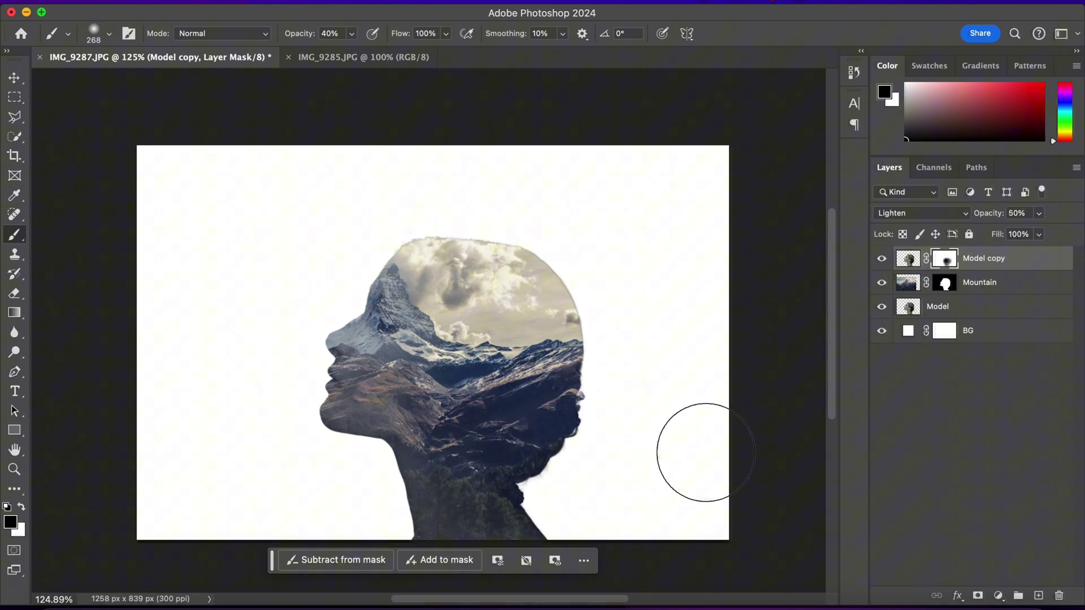
Brush black on the Mountain layer mask over the nose, lips and brow.
{"action": "left_click", "coordinate": [939, 287]}
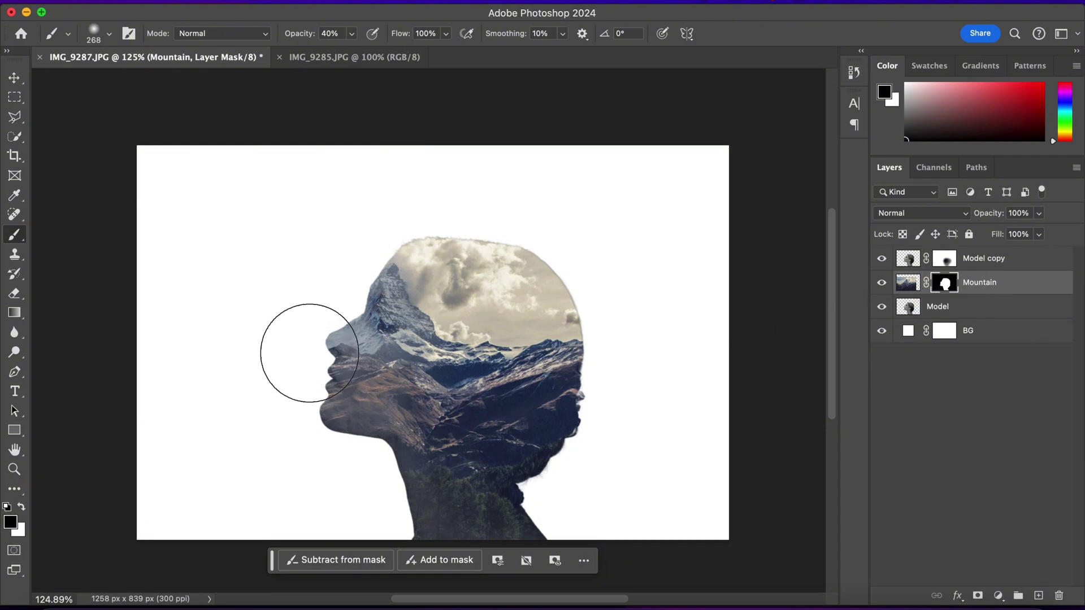
{"action": "mouse_move", "coordinate": [335, 396]}
{"action": "left_mouse_down"}
{"action": "mouse_move", "coordinate": [335, 341]}
{"action": "mouse_move", "coordinate": [359, 352]}
{"action": "mouse_move", "coordinate": [353, 320]}
{"action": "mouse_move", "coordinate": [355, 356]}
{"action": "mouse_move", "coordinate": [342, 354]}
{"action": "mouse_move", "coordinate": [359, 411]}
{"action": "mouse_move", "coordinate": [342, 383]}
{"action": "mouse_move", "coordinate": [340, 396]}
{"action": "mouse_move", "coordinate": [347, 363]}
{"action": "mouse_move", "coordinate": [387, 388]}
{"action": "mouse_move", "coordinate": [374, 370]}
{"action": "mouse_move", "coordinate": [356, 411]}
{"action": "mouse_move", "coordinate": [356, 377]}
{"action": "mouse_move", "coordinate": [381, 377]}
{"action": "mouse_move", "coordinate": [349, 324]}
{"action": "mouse_move", "coordinate": [319, 400]}
{"action": "mouse_move", "coordinate": [328, 372]}
{"action": "mouse_move", "coordinate": [344, 399]}
{"action": "mouse_move", "coordinate": [354, 373]}
{"action": "mouse_move", "coordinate": [392, 385]}
{"action": "mouse_move", "coordinate": [358, 321]}
{"action": "mouse_move", "coordinate": [353, 331]}
{"action": "mouse_move", "coordinate": [352, 292]}
{"action": "mouse_move", "coordinate": [371, 381]}
{"action": "mouse_move", "coordinate": [332, 396]}
{"action": "mouse_move", "coordinate": [341, 368]}
{"action": "mouse_move", "coordinate": [328, 356]}
{"action": "mouse_move", "coordinate": [323, 405]}
{"action": "mouse_move", "coordinate": [328, 342]}
{"action": "left_mouse_up"}
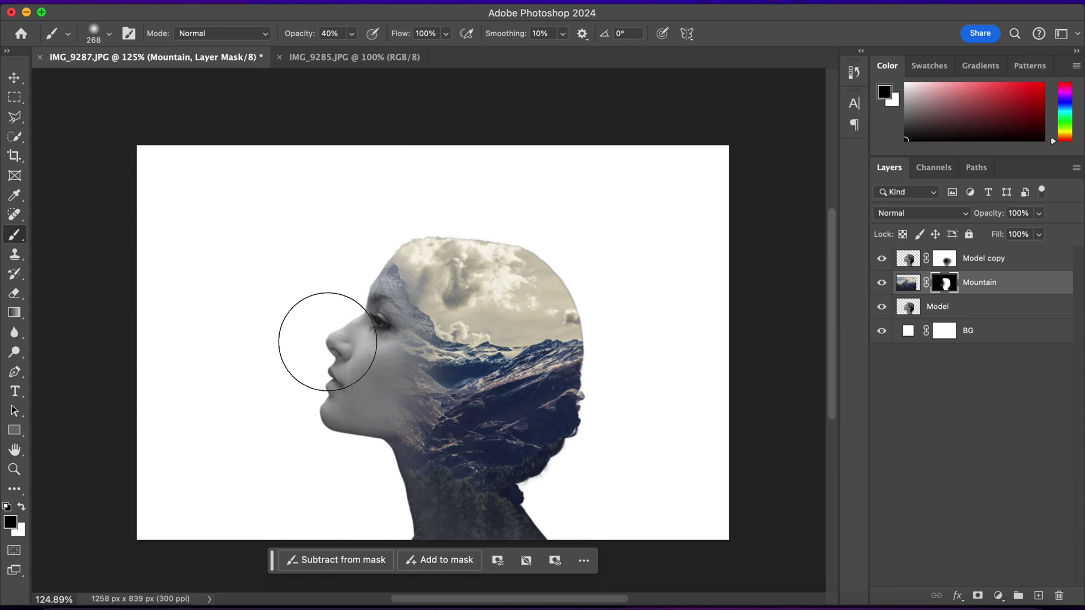
Recolour the BG fill layer from white to a beige sampled from the clouds.
{"action": "key", "text": "x"}
{"action": "left_click", "coordinate": [907, 331]}
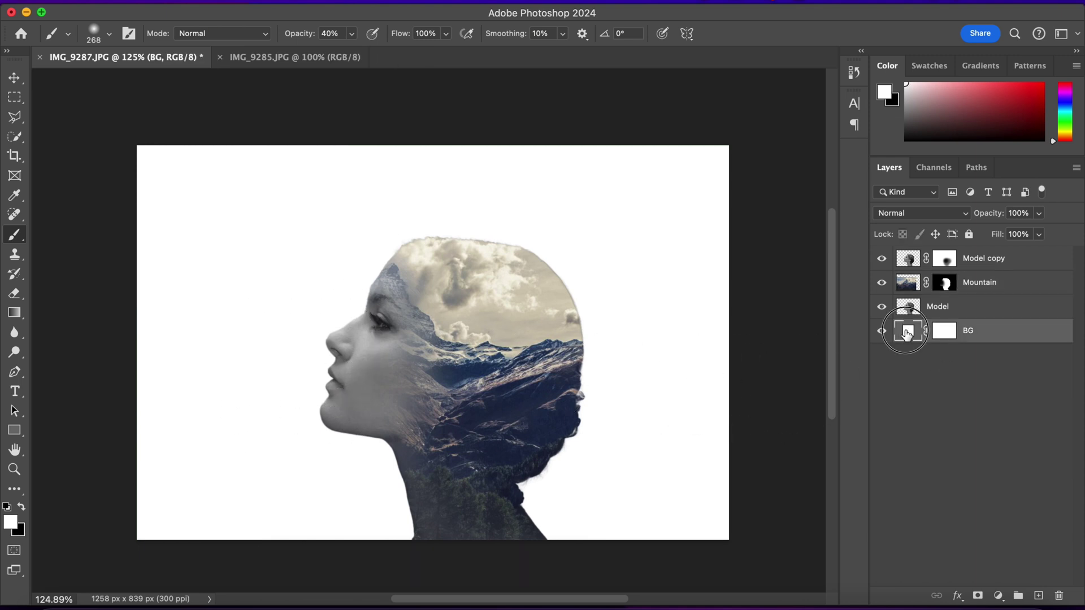
{"action": "double_click", "coordinate": [907, 333]}
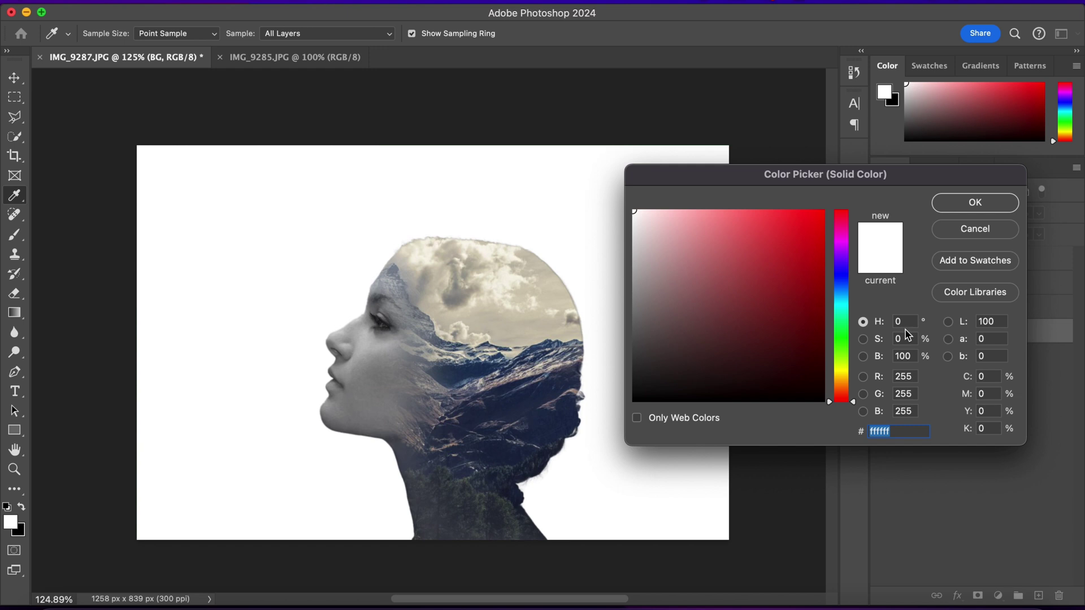
{"action": "left_click", "coordinate": [552, 283]}
{"action": "left_click", "coordinate": [942, 204]}
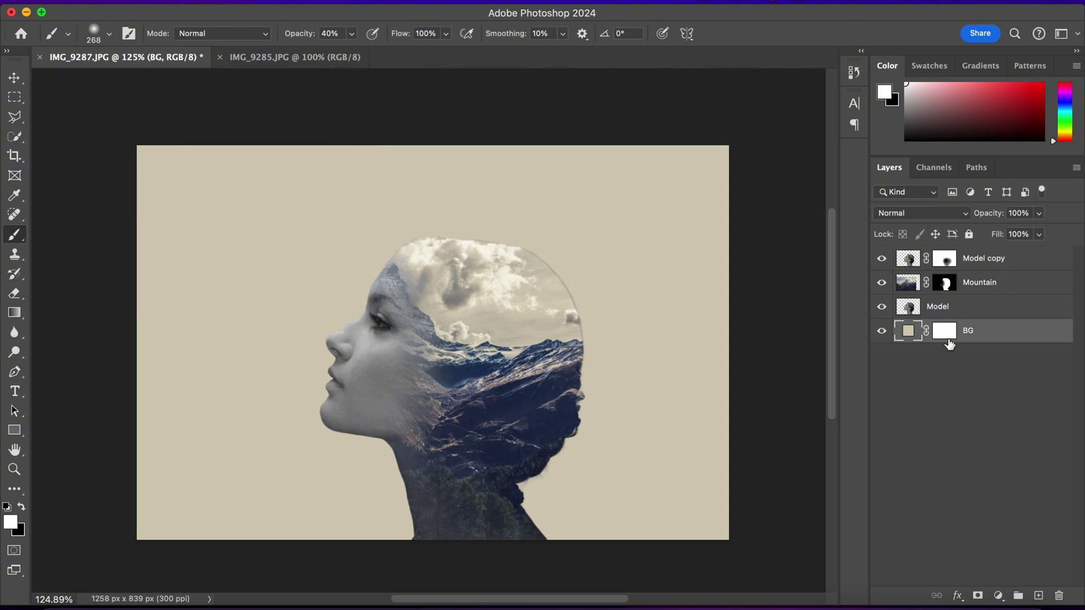
Duplicate Mountain, delete the copy's mask without applying it, and set the copy to Lighten.
{"action": "left_click", "coordinate": [986, 289]}
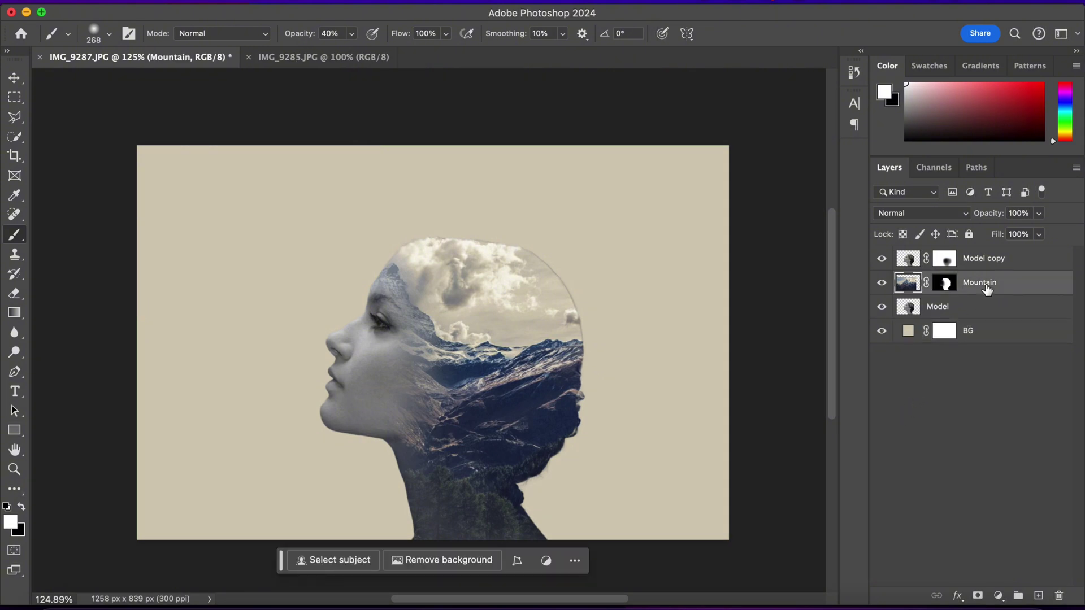
{"action": "key", "text": "super+j"}
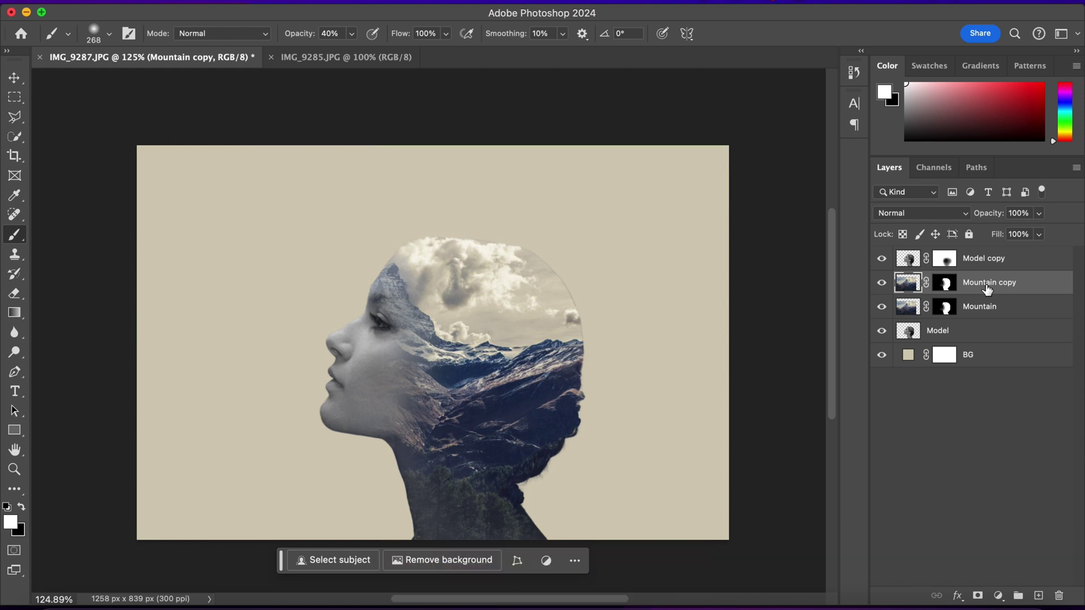
{"action": "left_click_drag", "start_coordinate": [944, 283], "coordinate": [1059, 594]}
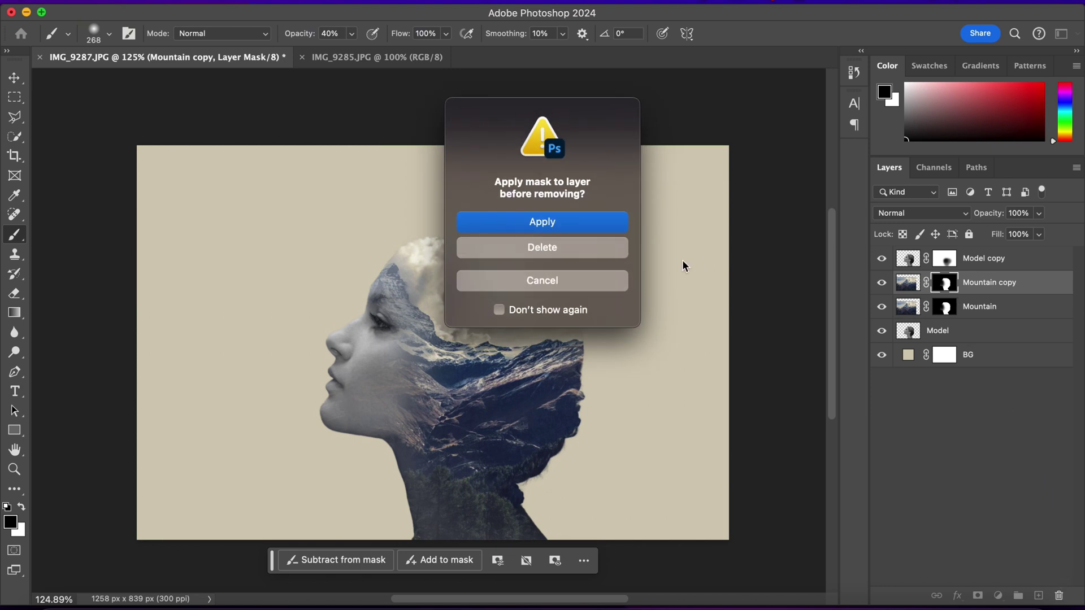
{"action": "left_click", "coordinate": [603, 252]}
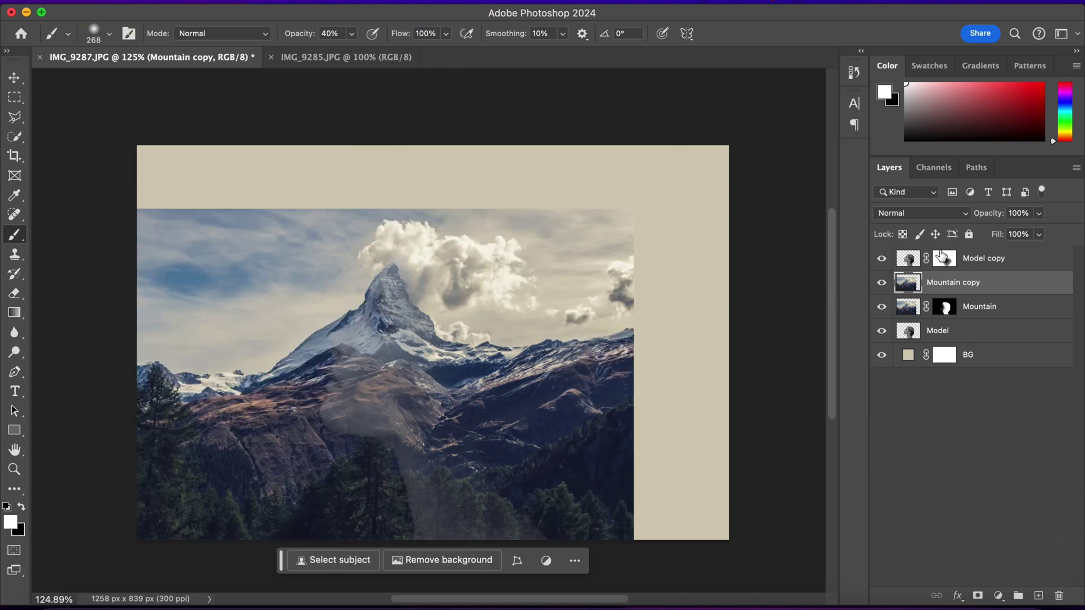
{"action": "left_click", "coordinate": [925, 215]}
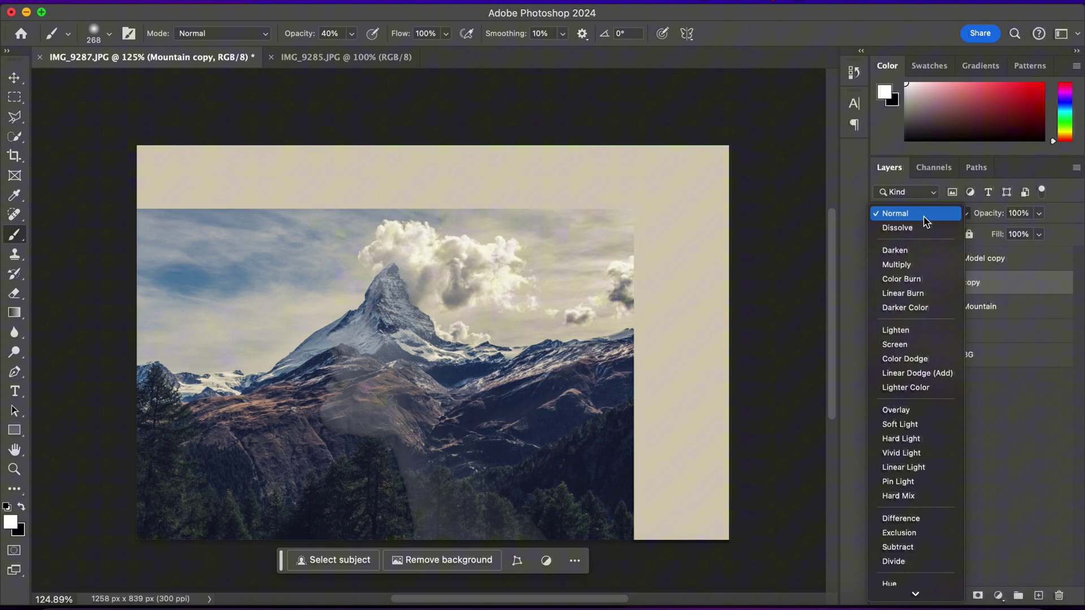
{"action": "left_click", "coordinate": [901, 331]}
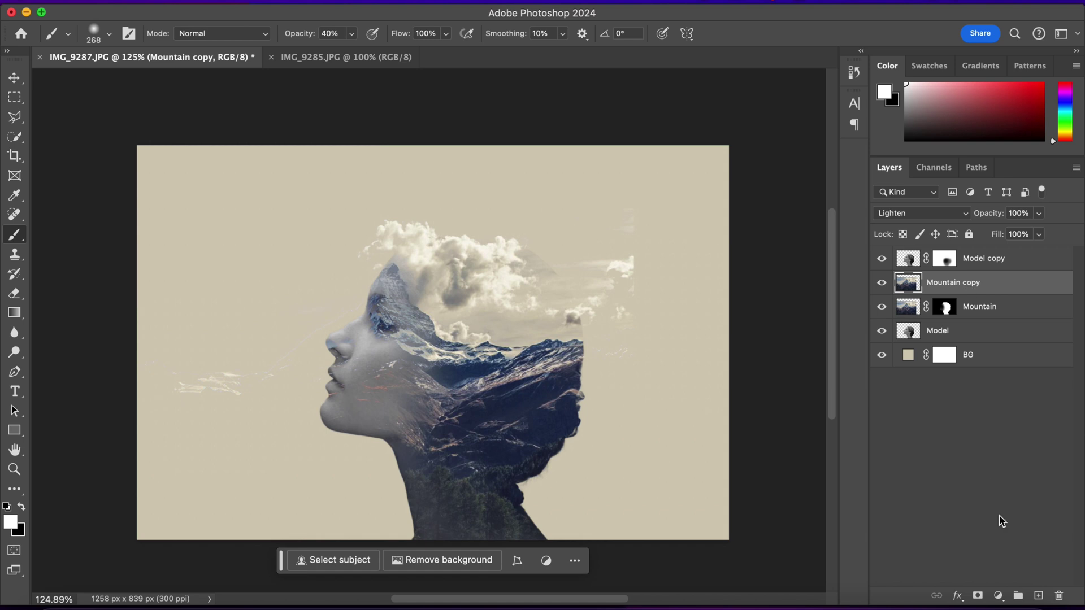
Give Mountain copy a hide-all mask and paint white over the clouds above the head.
{"action": "left_click", "coordinate": [978, 597], "text": "alt"}
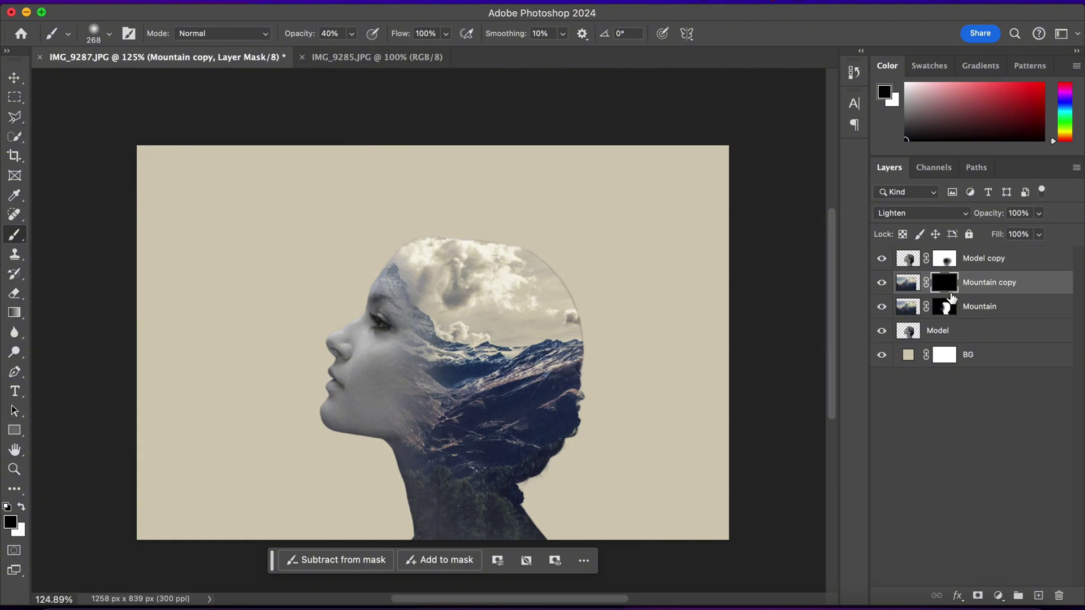
{"action": "left_click", "coordinate": [13, 242]}
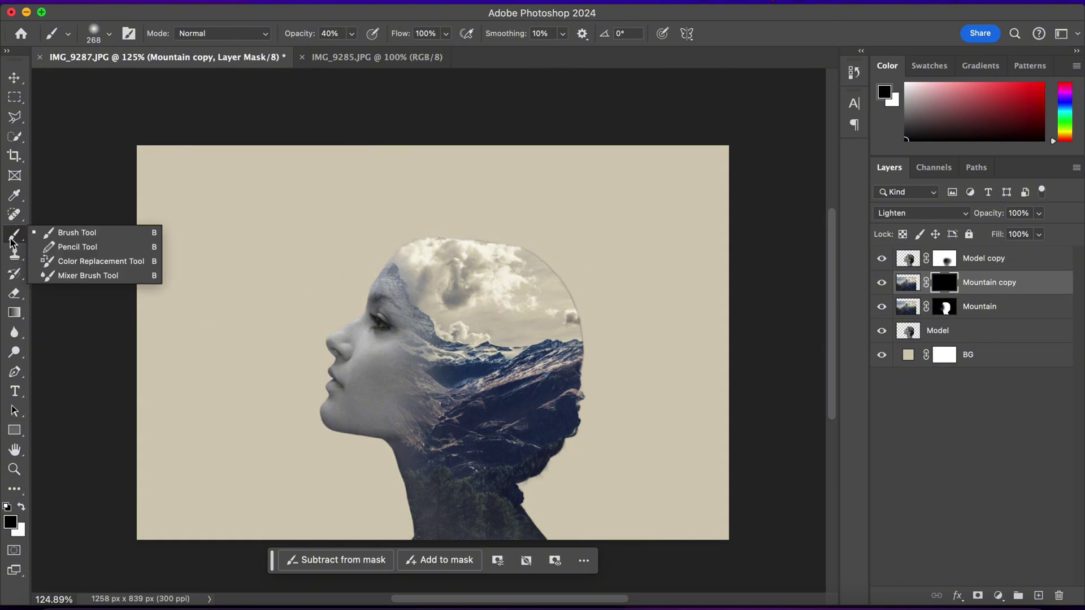
{"action": "left_click", "coordinate": [22, 508]}
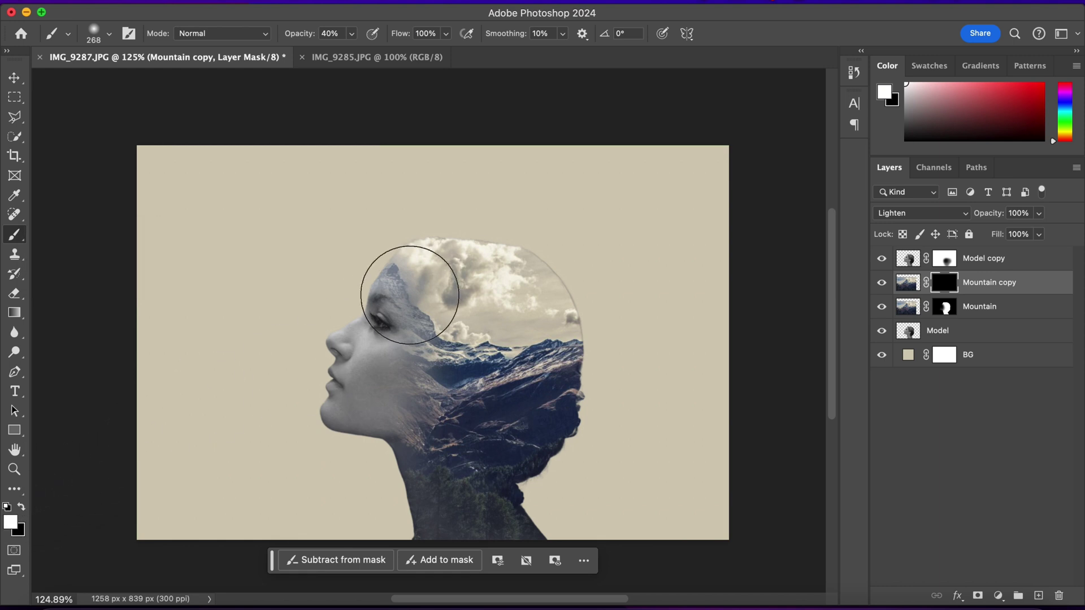
{"action": "mouse_move", "coordinate": [437, 247]}
{"action": "left_mouse_down"}
{"action": "mouse_move", "coordinate": [436, 229]}
{"action": "mouse_move", "coordinate": [422, 235]}
{"action": "mouse_move", "coordinate": [520, 261]}
{"action": "mouse_move", "coordinate": [538, 286]}
{"action": "mouse_move", "coordinate": [562, 290]}
{"action": "mouse_move", "coordinate": [506, 247]}
{"action": "left_mouse_up"}
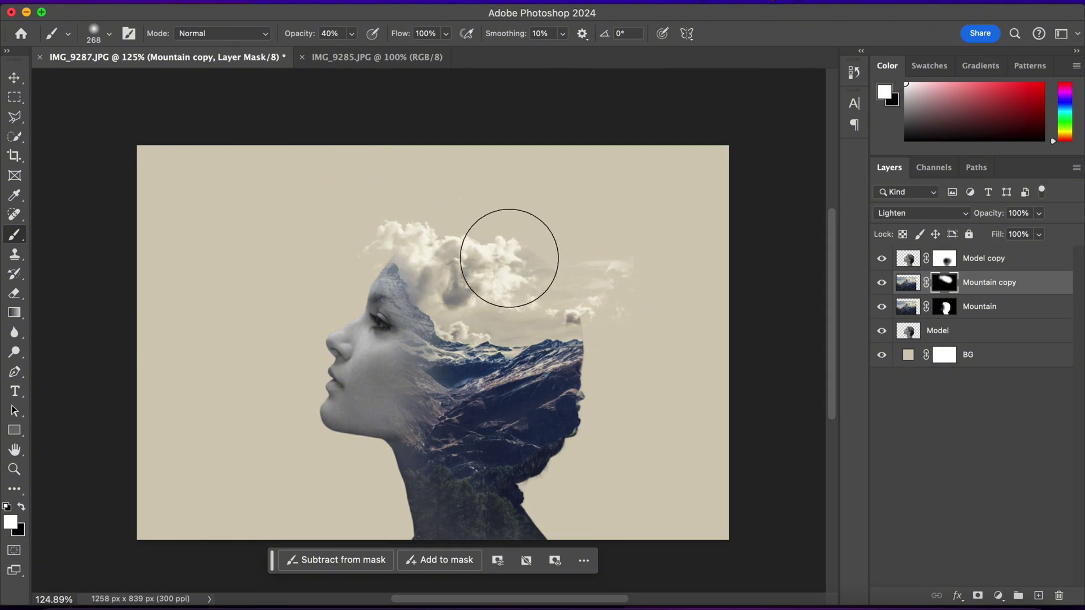
Add a light pink Solid Color fill layer above Model copy.
{"action": "left_click", "coordinate": [1015, 262]}
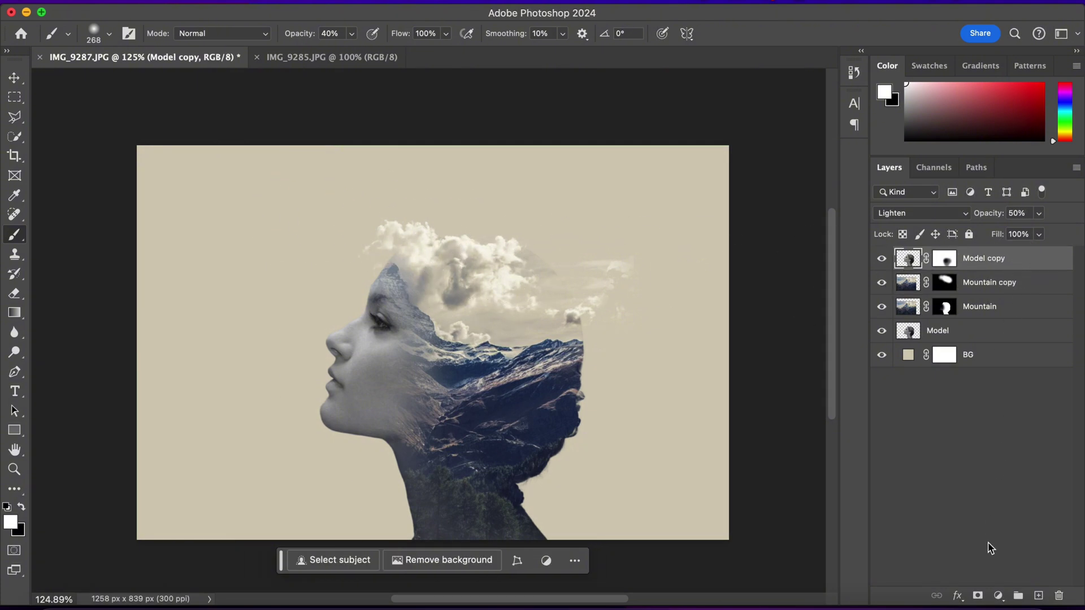
{"action": "left_click", "coordinate": [996, 594]}
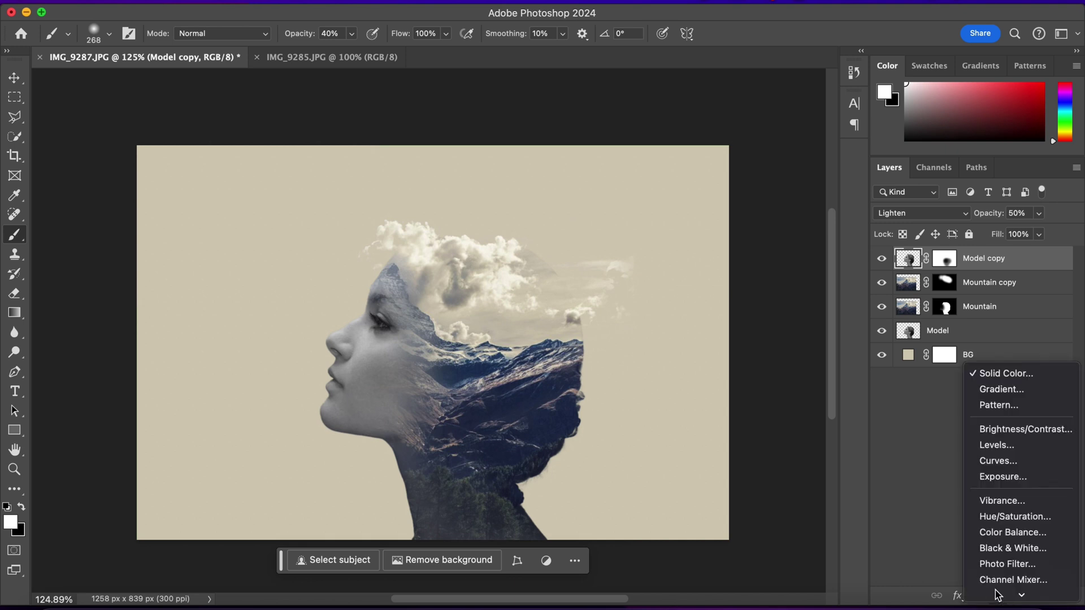
{"action": "left_click", "coordinate": [1015, 379]}
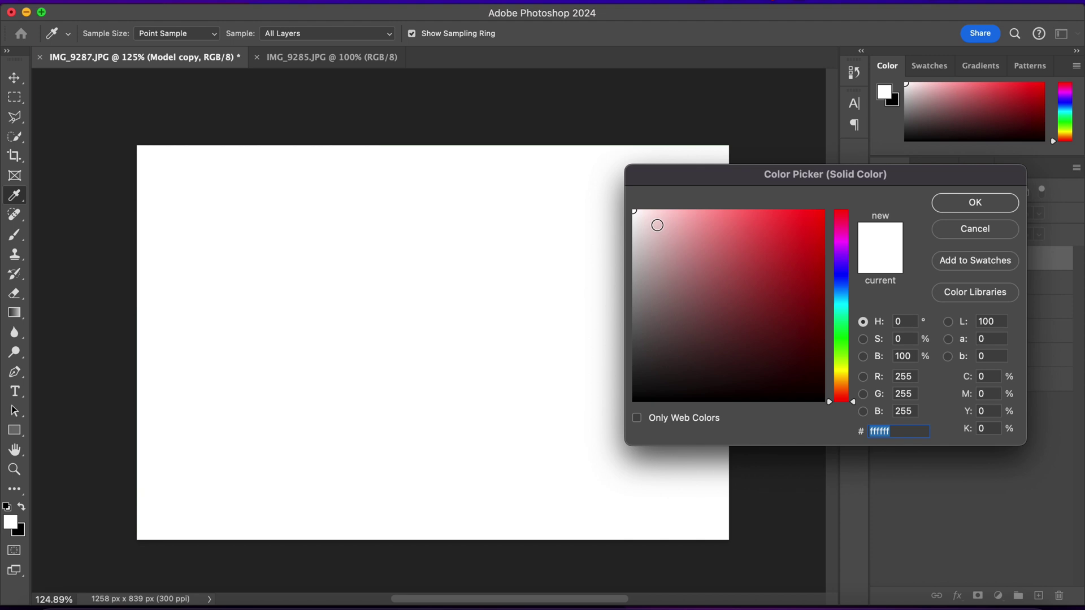
{"action": "left_click", "coordinate": [657, 224]}
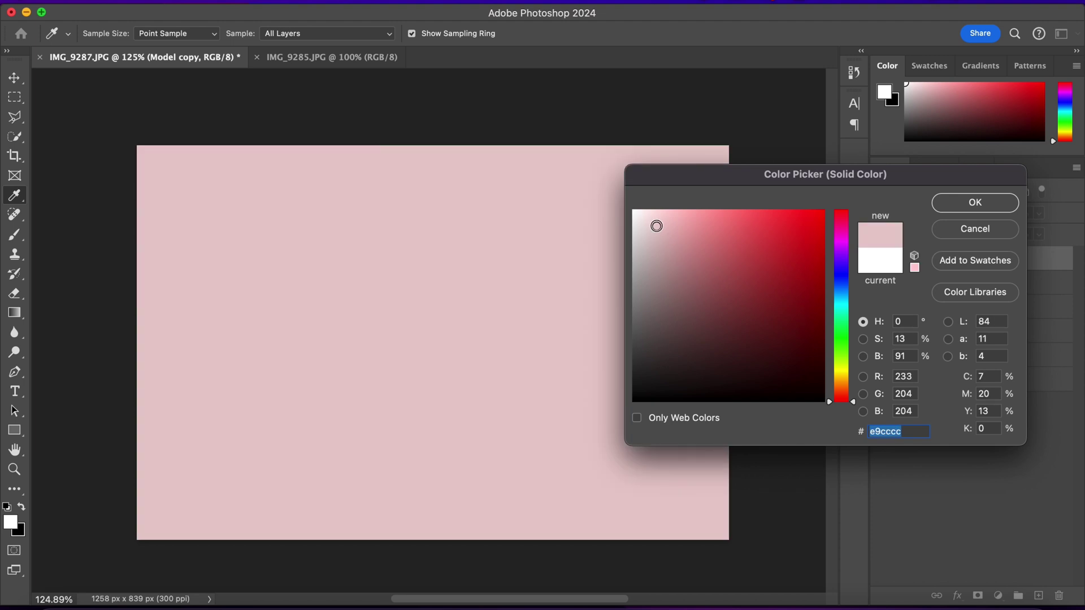
{"action": "left_click", "coordinate": [950, 204]}
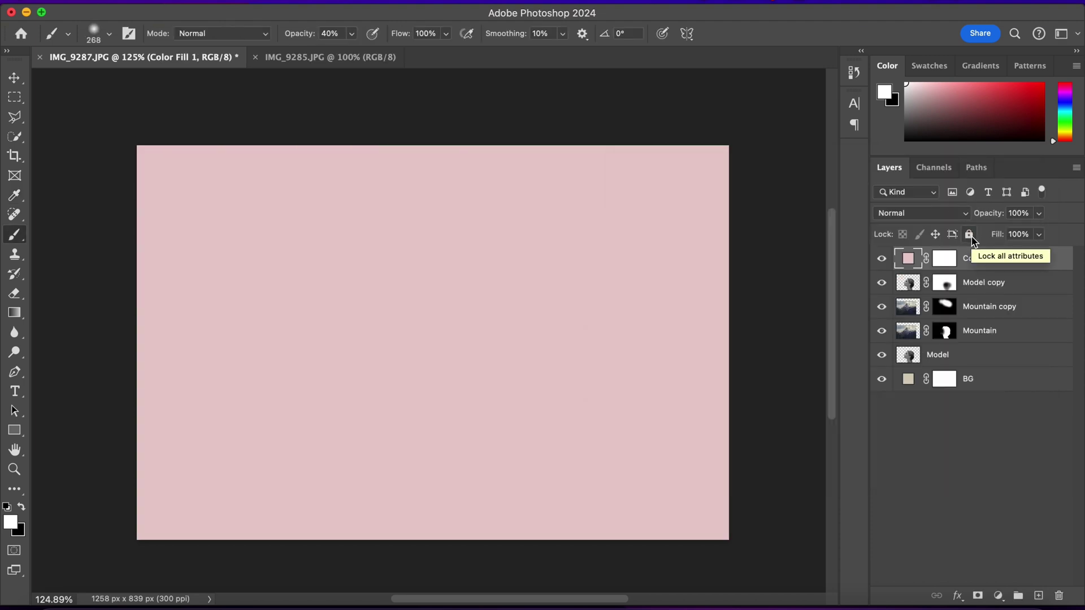
Set the pink fill layer to Multiply blend mode at 20% opacity.
{"action": "left_click", "coordinate": [918, 218]}
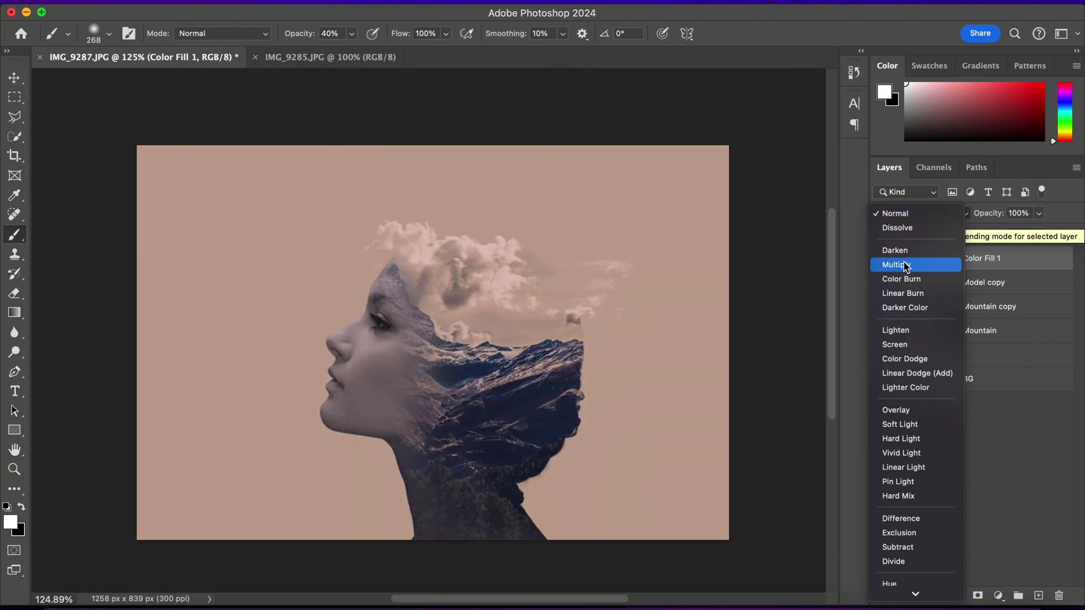
{"action": "left_click", "coordinate": [902, 266]}
{"action": "left_click", "coordinate": [1012, 214]}
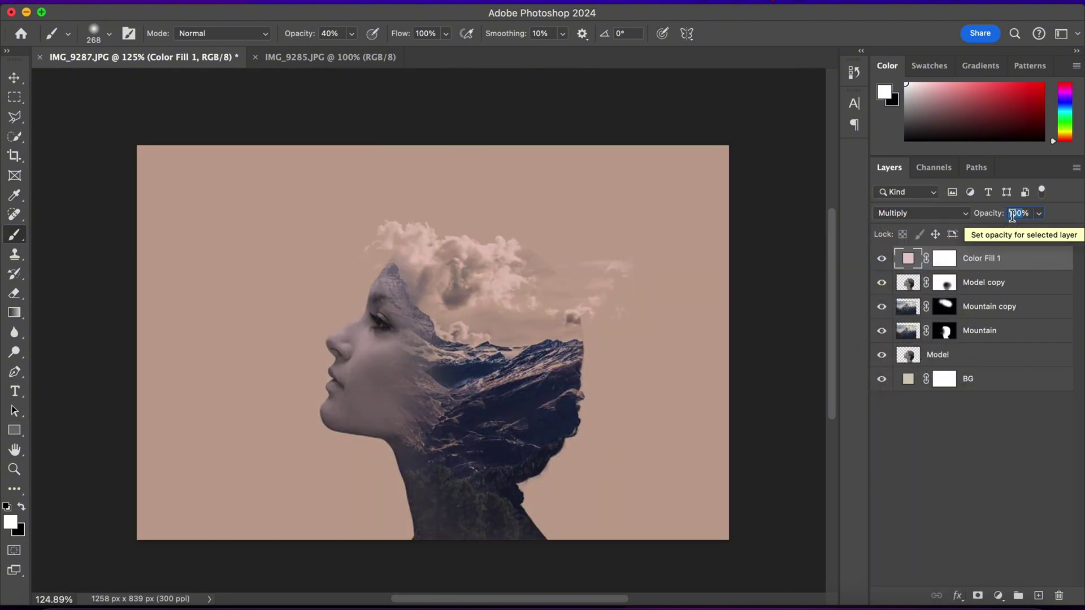
{"action": "type", "text": "2"}
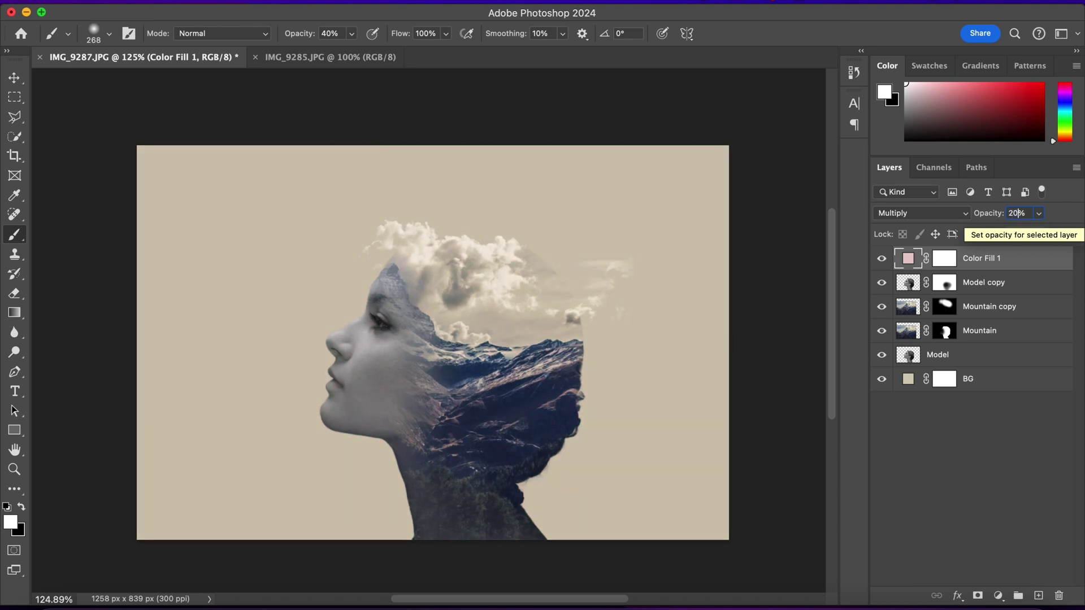
Confirm the 20% opacity, stamp all visible layers into a new top layer, and desaturate it.
{"action": "key", "text": "Return"}
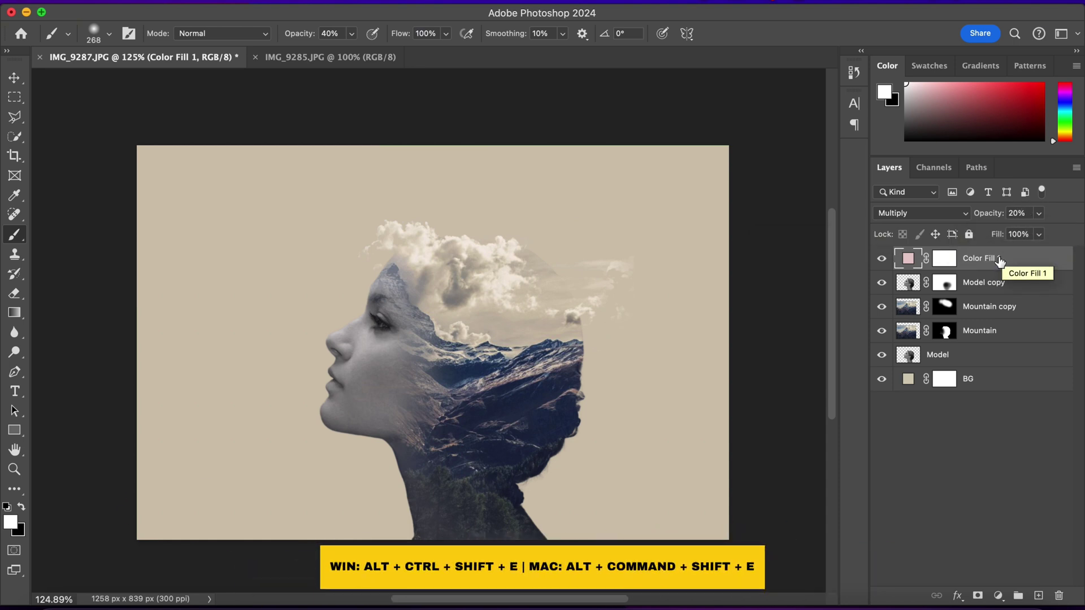
{"action": "key", "text": "alt+shift+super+e"}
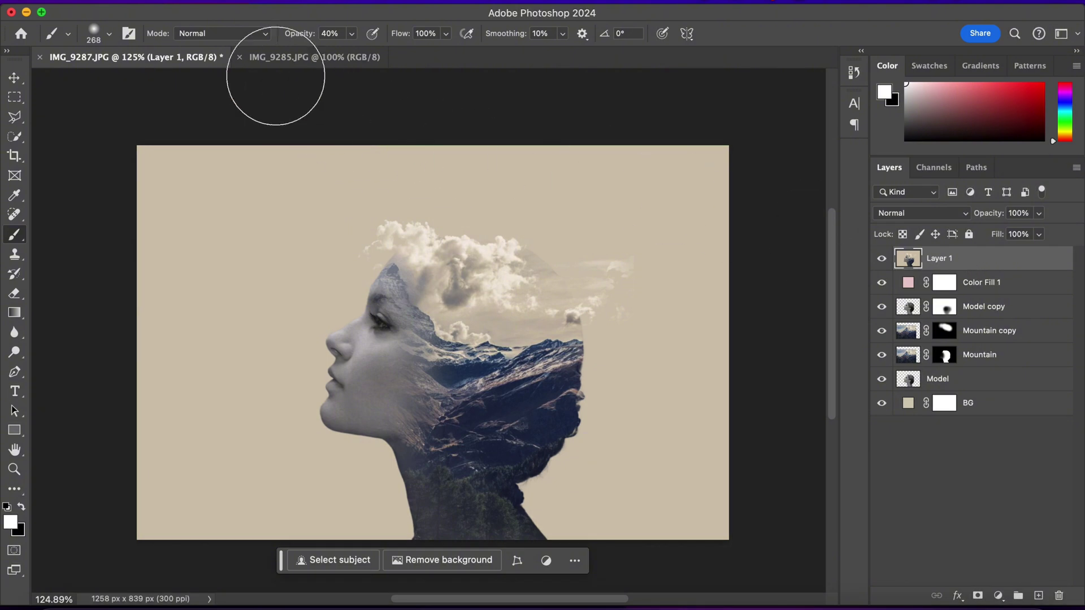
{"action": "left_click", "coordinate": [219, 2]}
{"action": "mouse_move", "coordinate": [238, 36]}
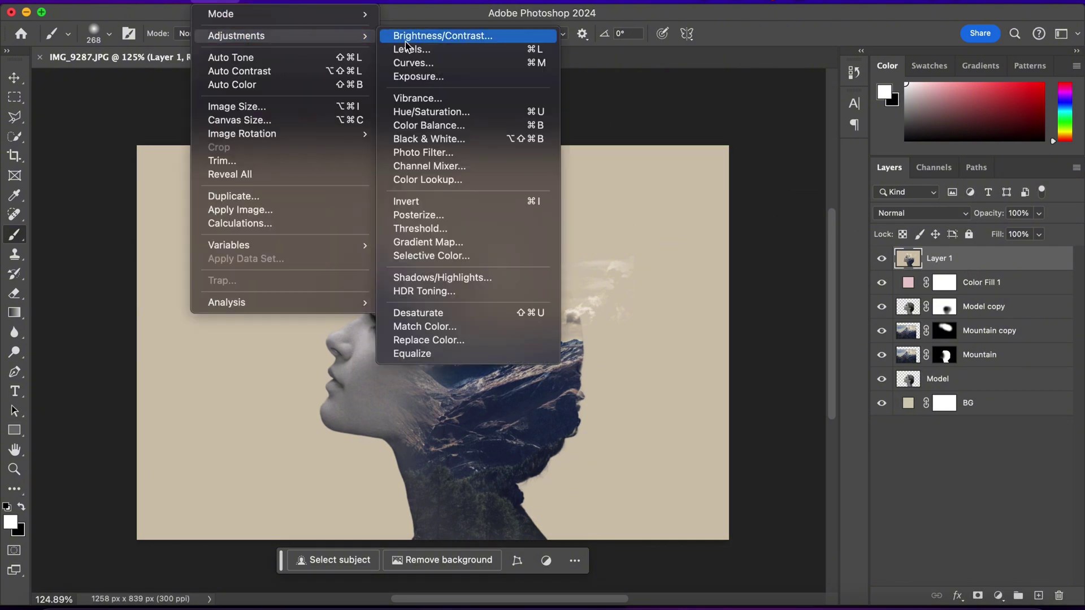
{"action": "left_click", "coordinate": [422, 312]}
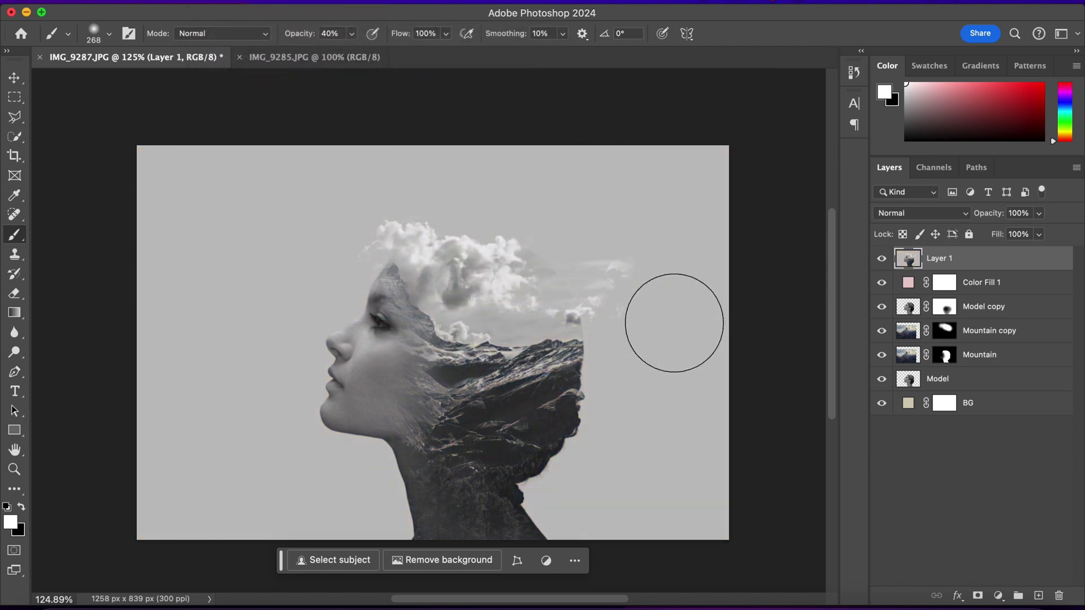
Set the grey stamped layer to Soft Light blend mode at 30% opacity.
{"action": "left_click", "coordinate": [930, 215]}
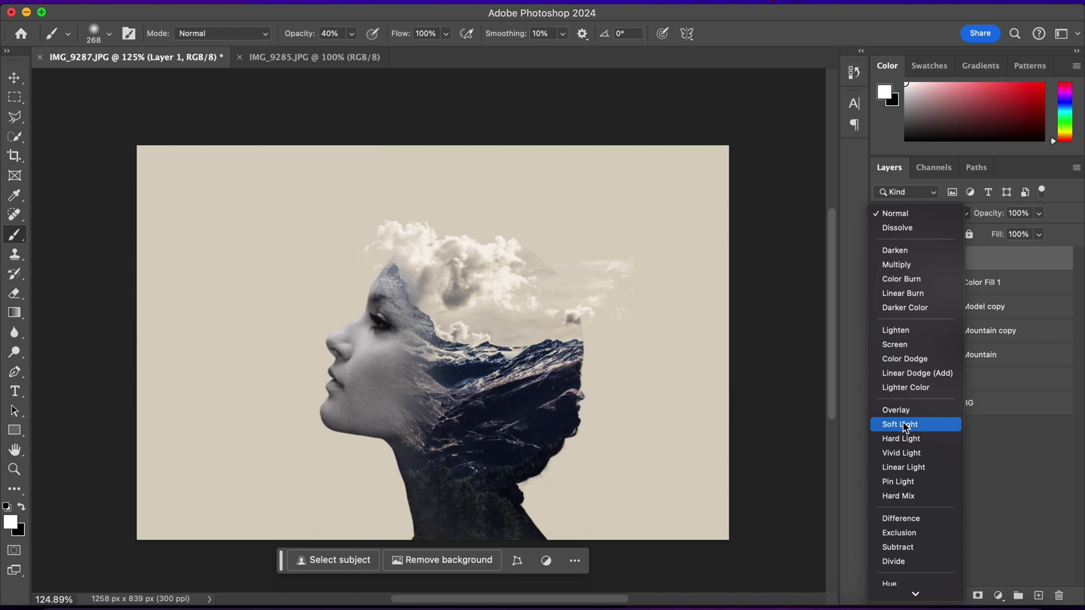
{"action": "left_click", "coordinate": [906, 425]}
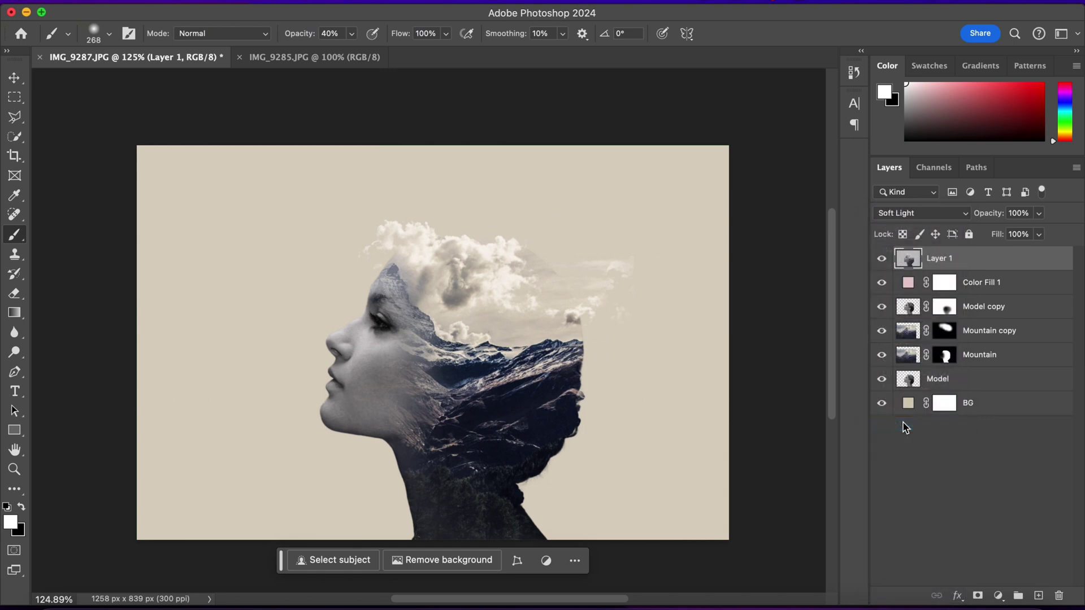
{"action": "left_click", "coordinate": [1016, 214]}
{"action": "type", "text": "3"}
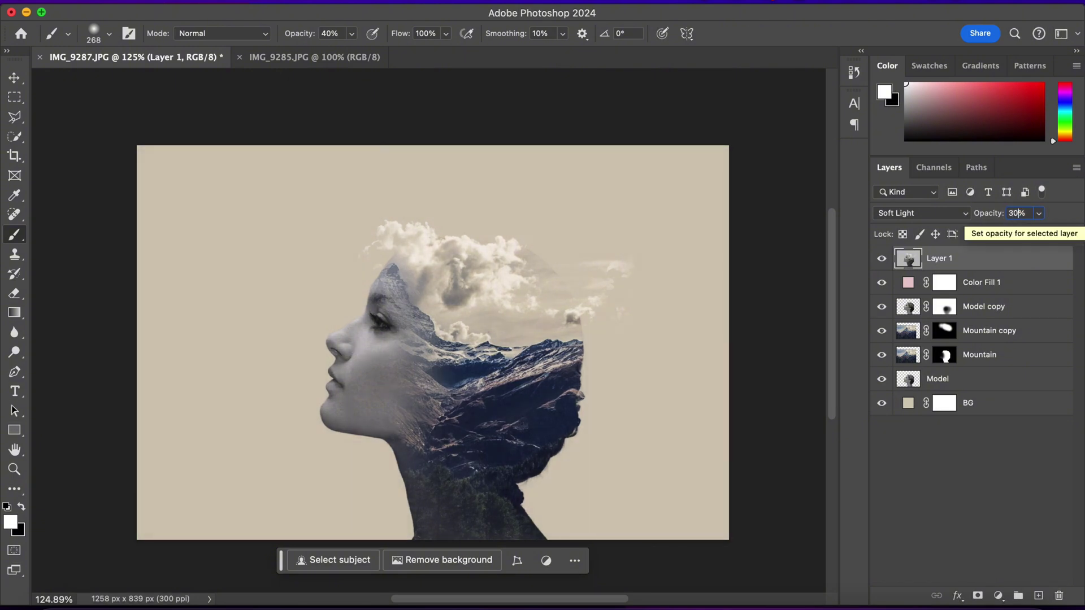